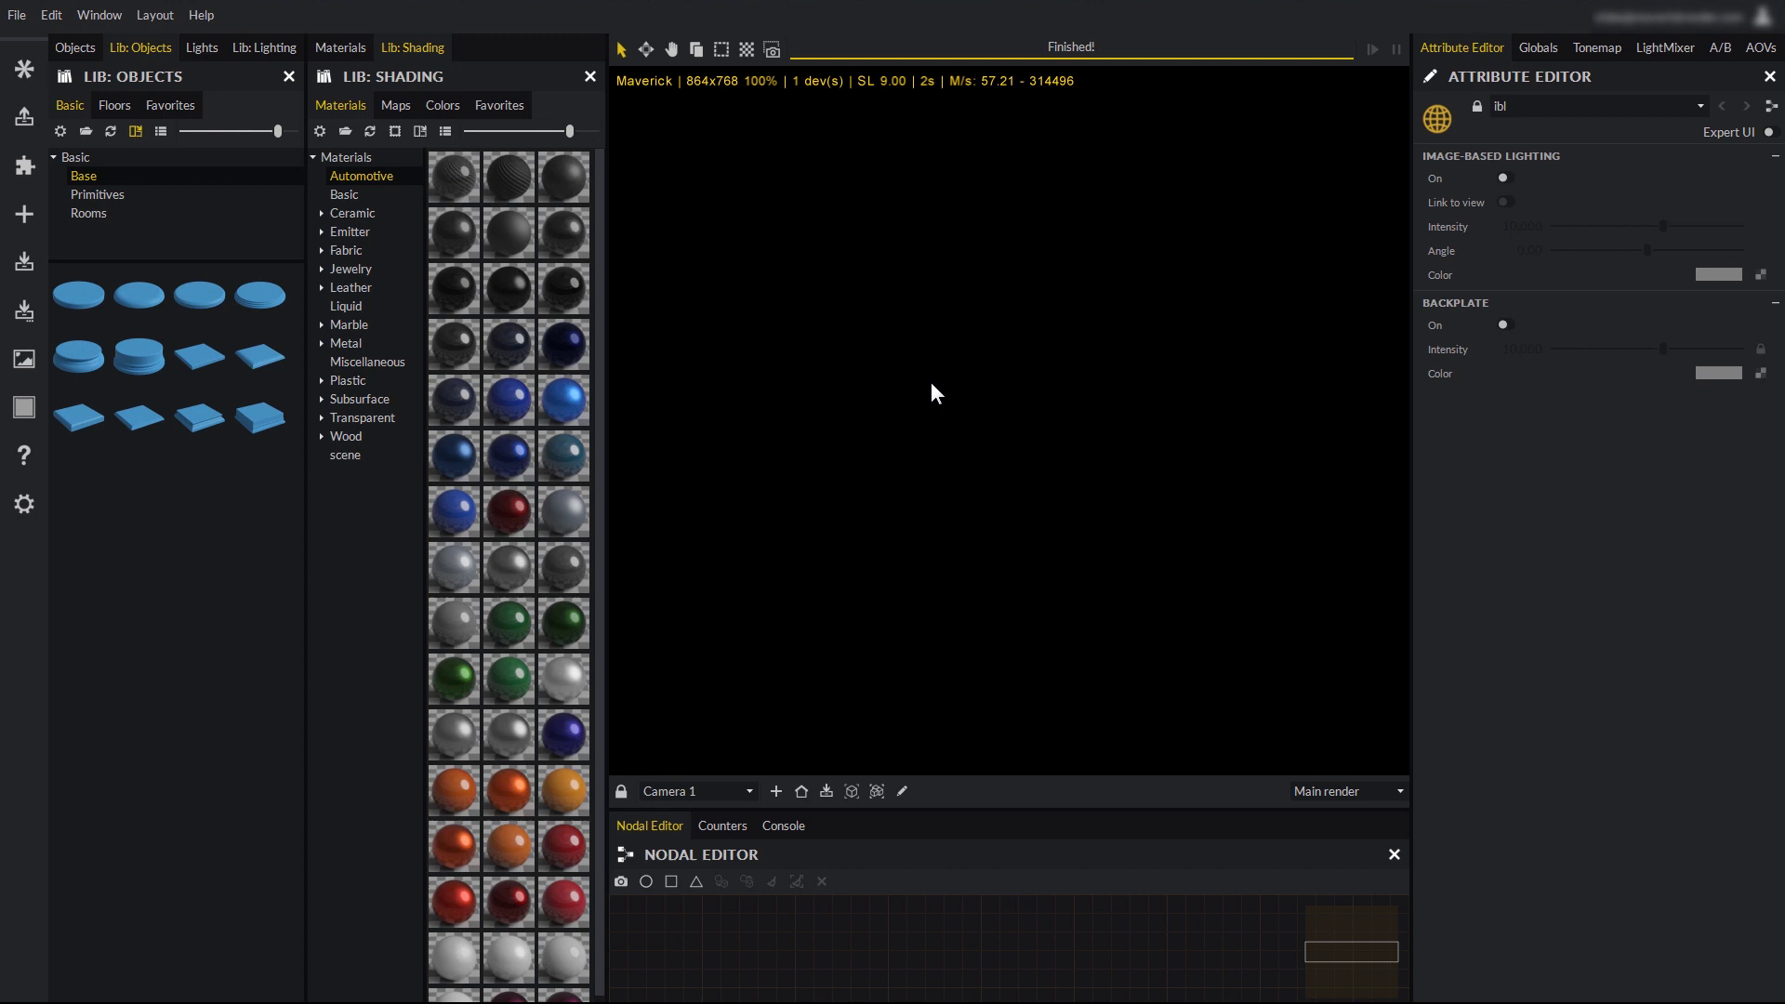
Bring up the Maverick Start Screen and cycle through three more user tips
{"action": "left_click", "coordinate": [25, 71]}
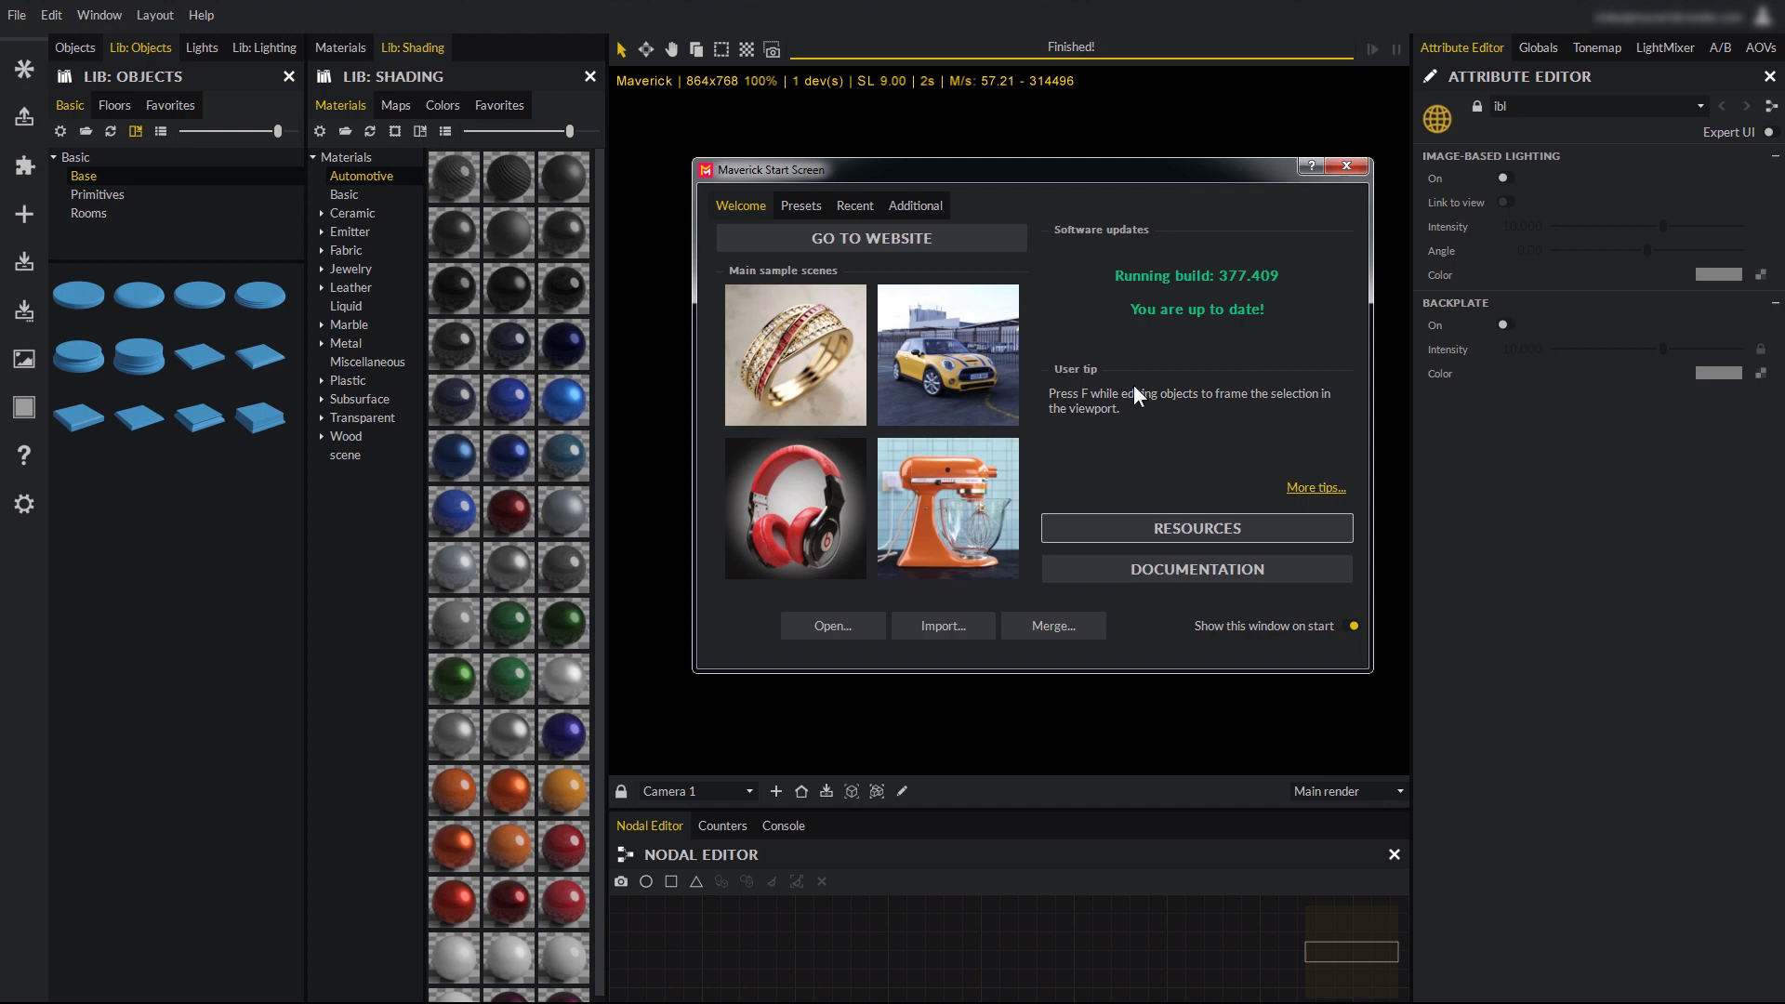
{"action": "left_click", "coordinate": [1315, 489]}
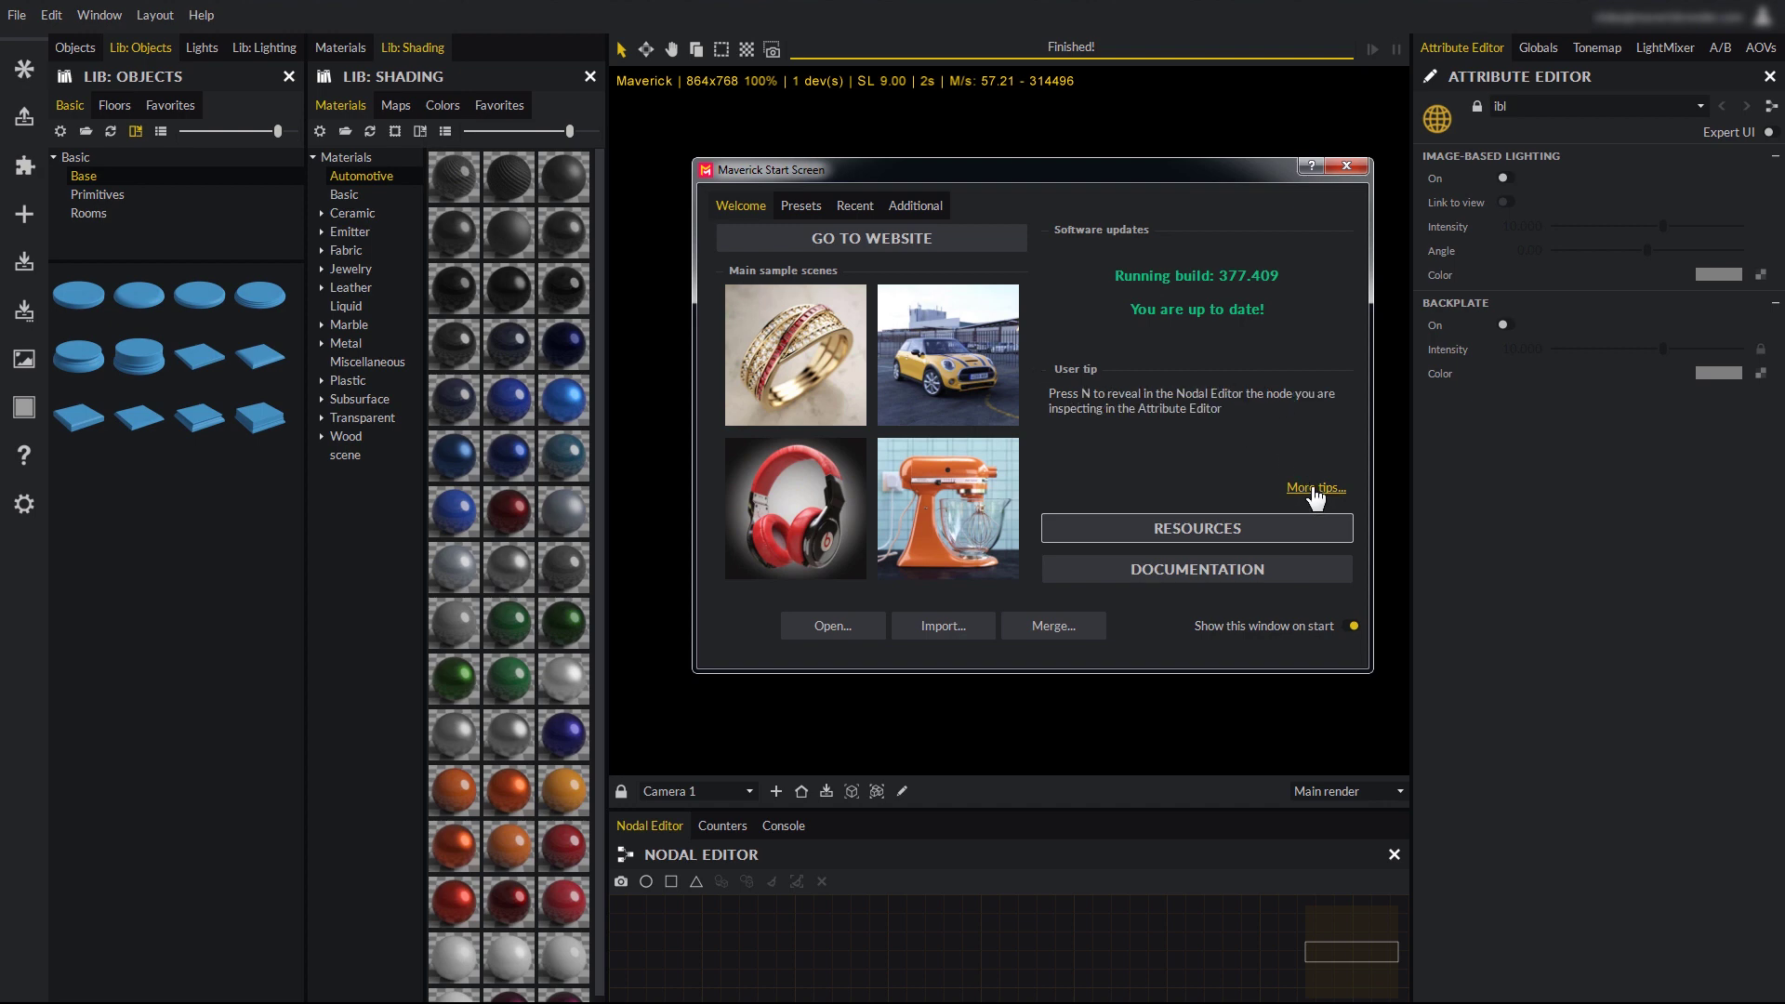
{"action": "left_click", "coordinate": [1315, 489]}
{"action": "left_click", "coordinate": [1315, 489]}
{"action": "left_click", "coordinate": [801, 206]}
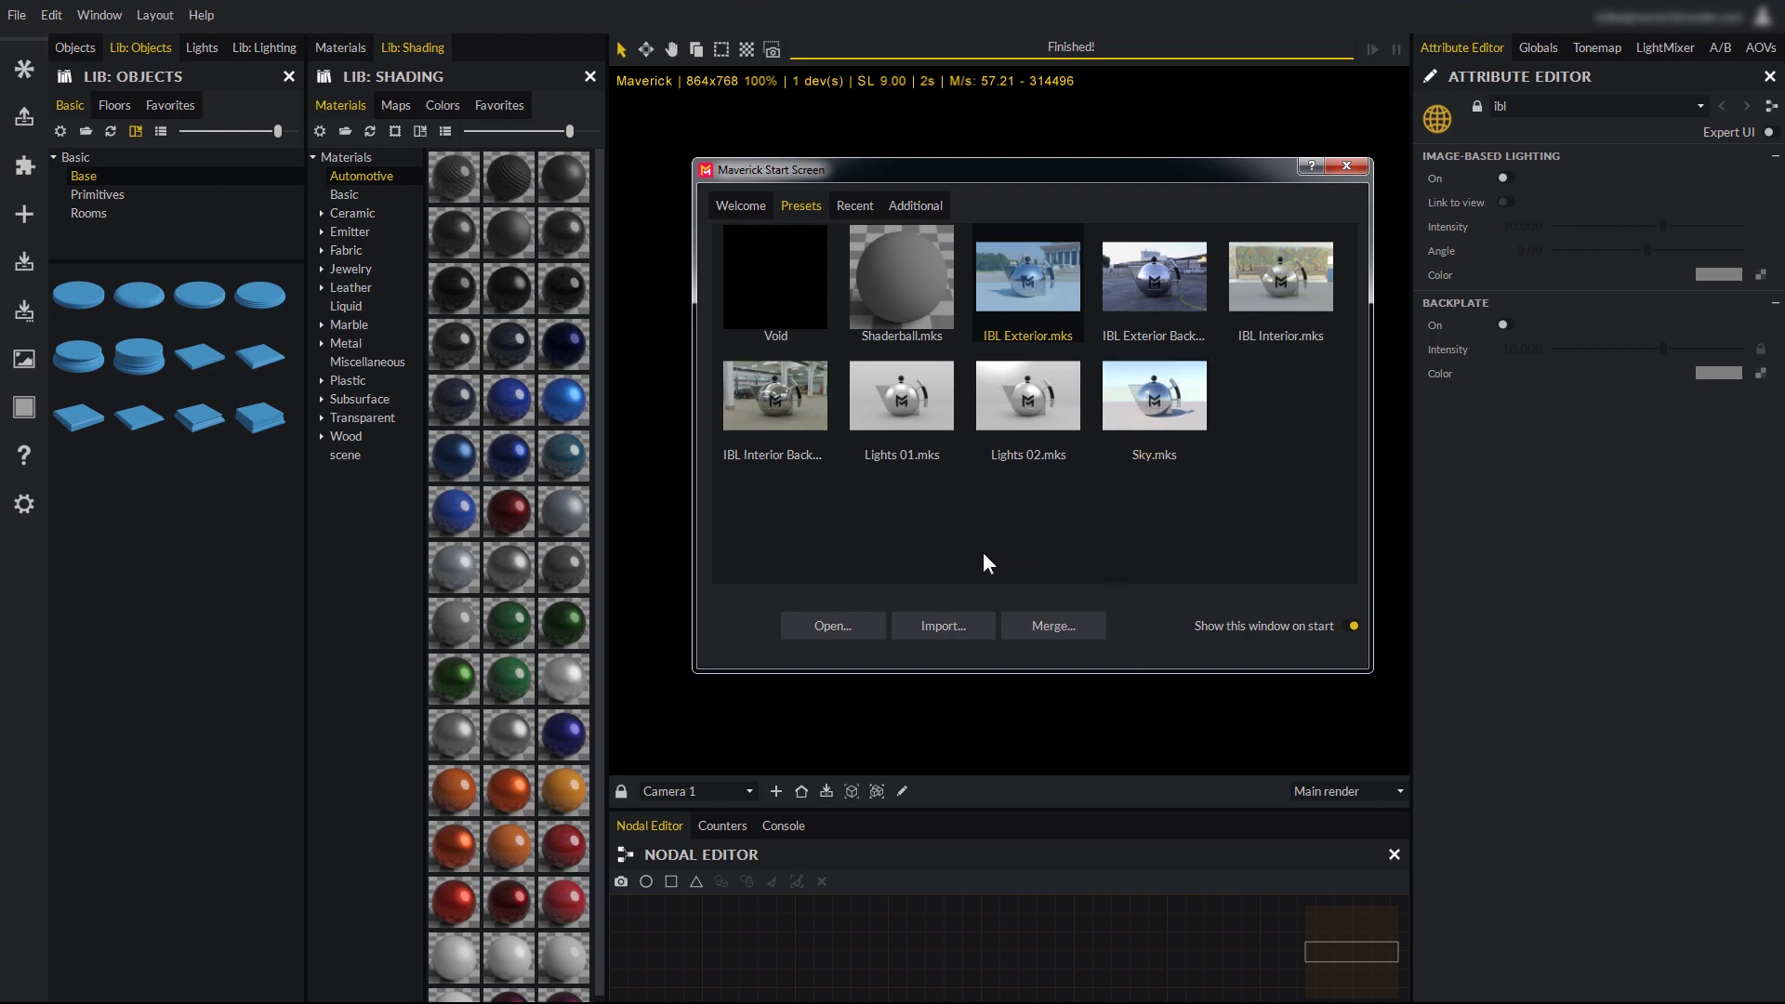
{"action": "left_click", "coordinate": [856, 206]}
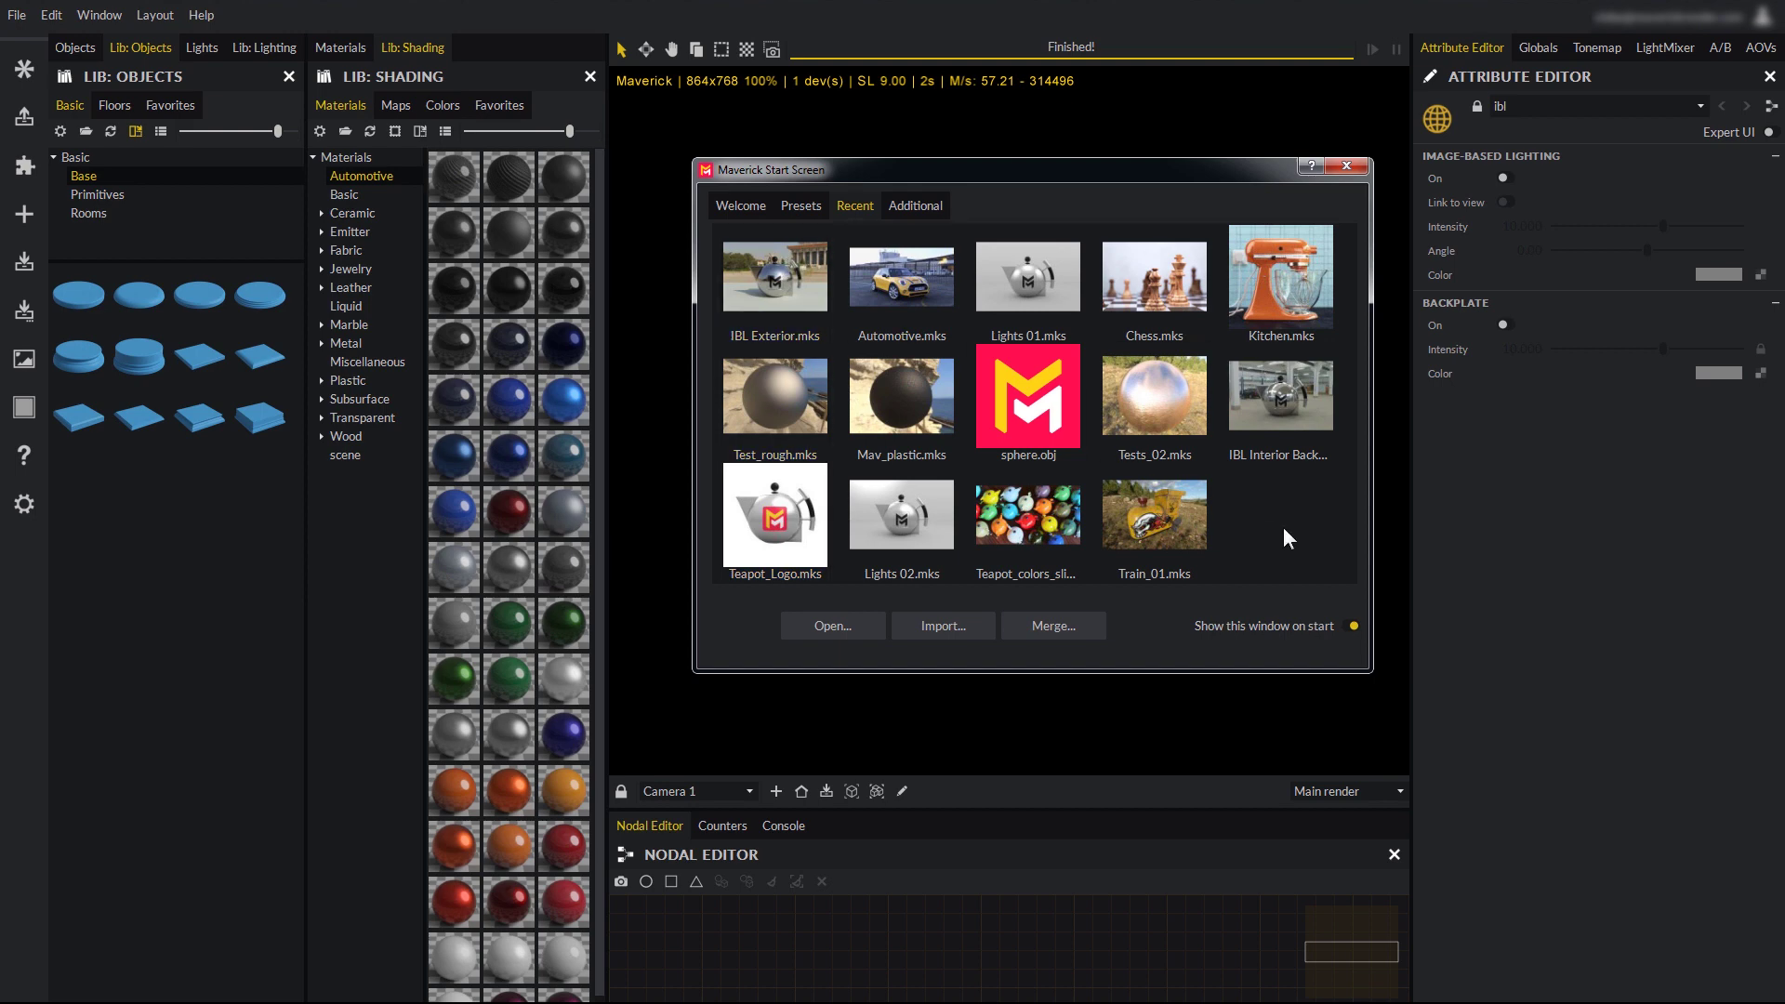
{"action": "left_click", "coordinate": [916, 203]}
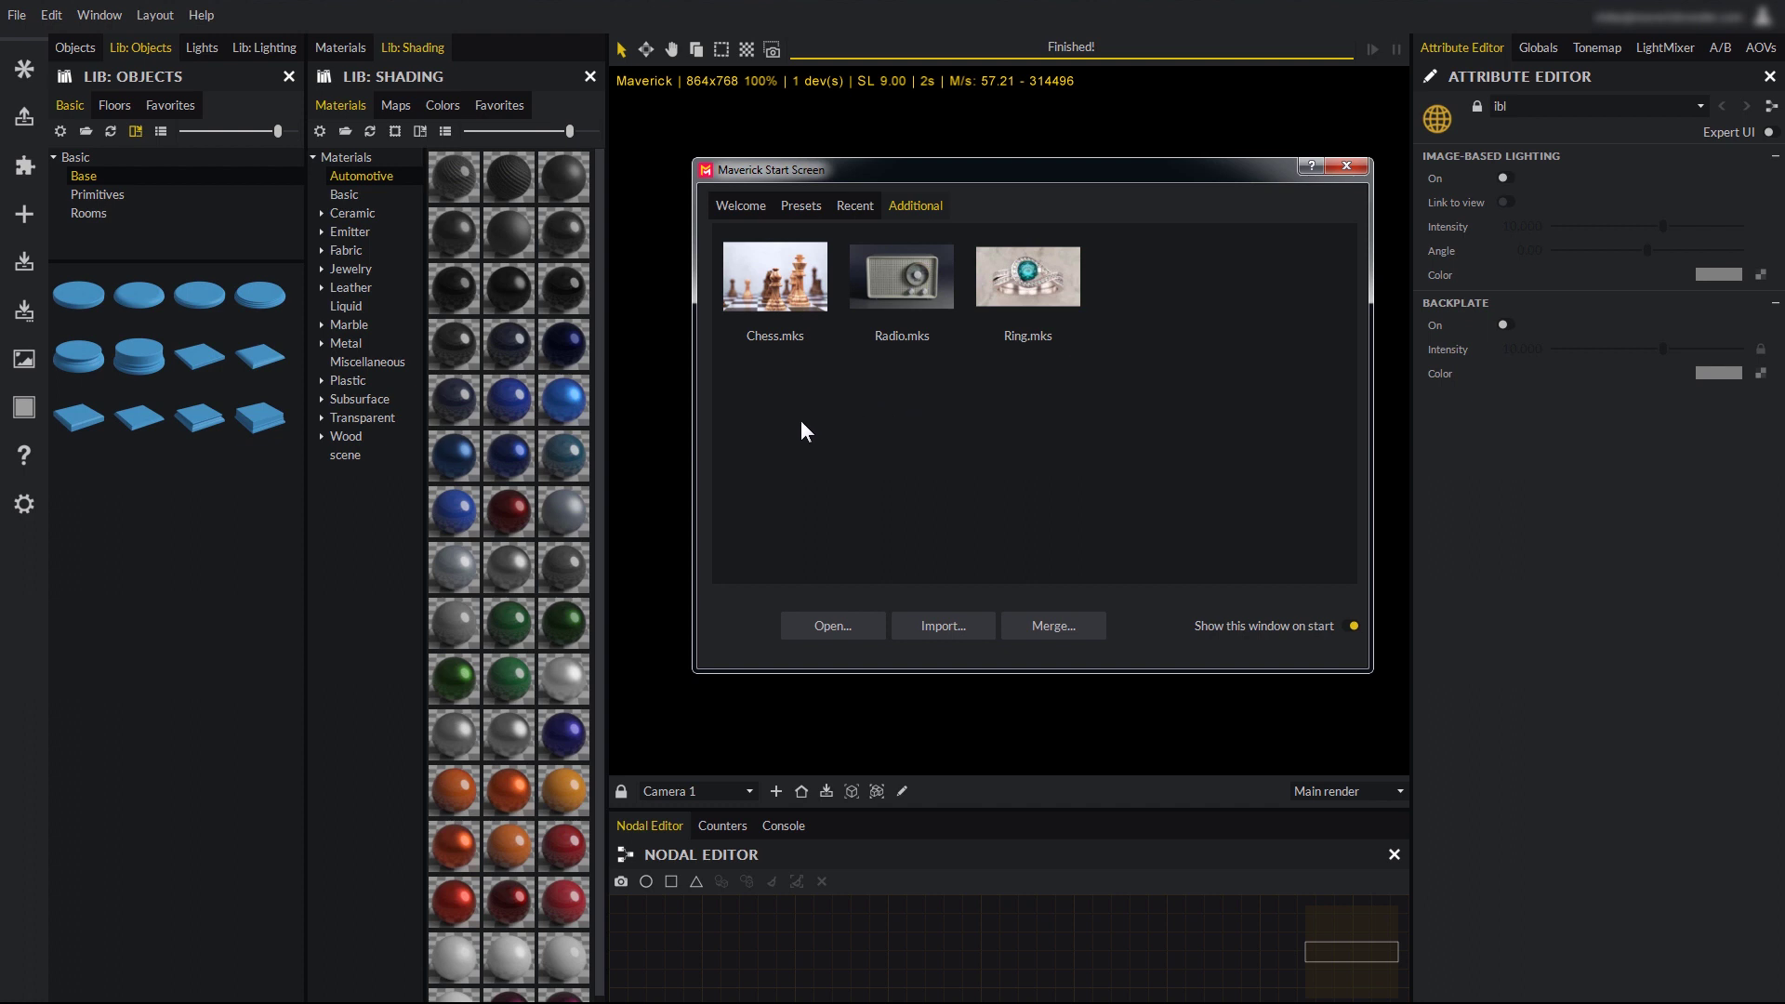
{"action": "left_click", "coordinate": [735, 202]}
Open the online Resources page's Scenes tab and scroll to the Radio, Chess and Ring packs
{"action": "left_click", "coordinate": [1187, 527]}
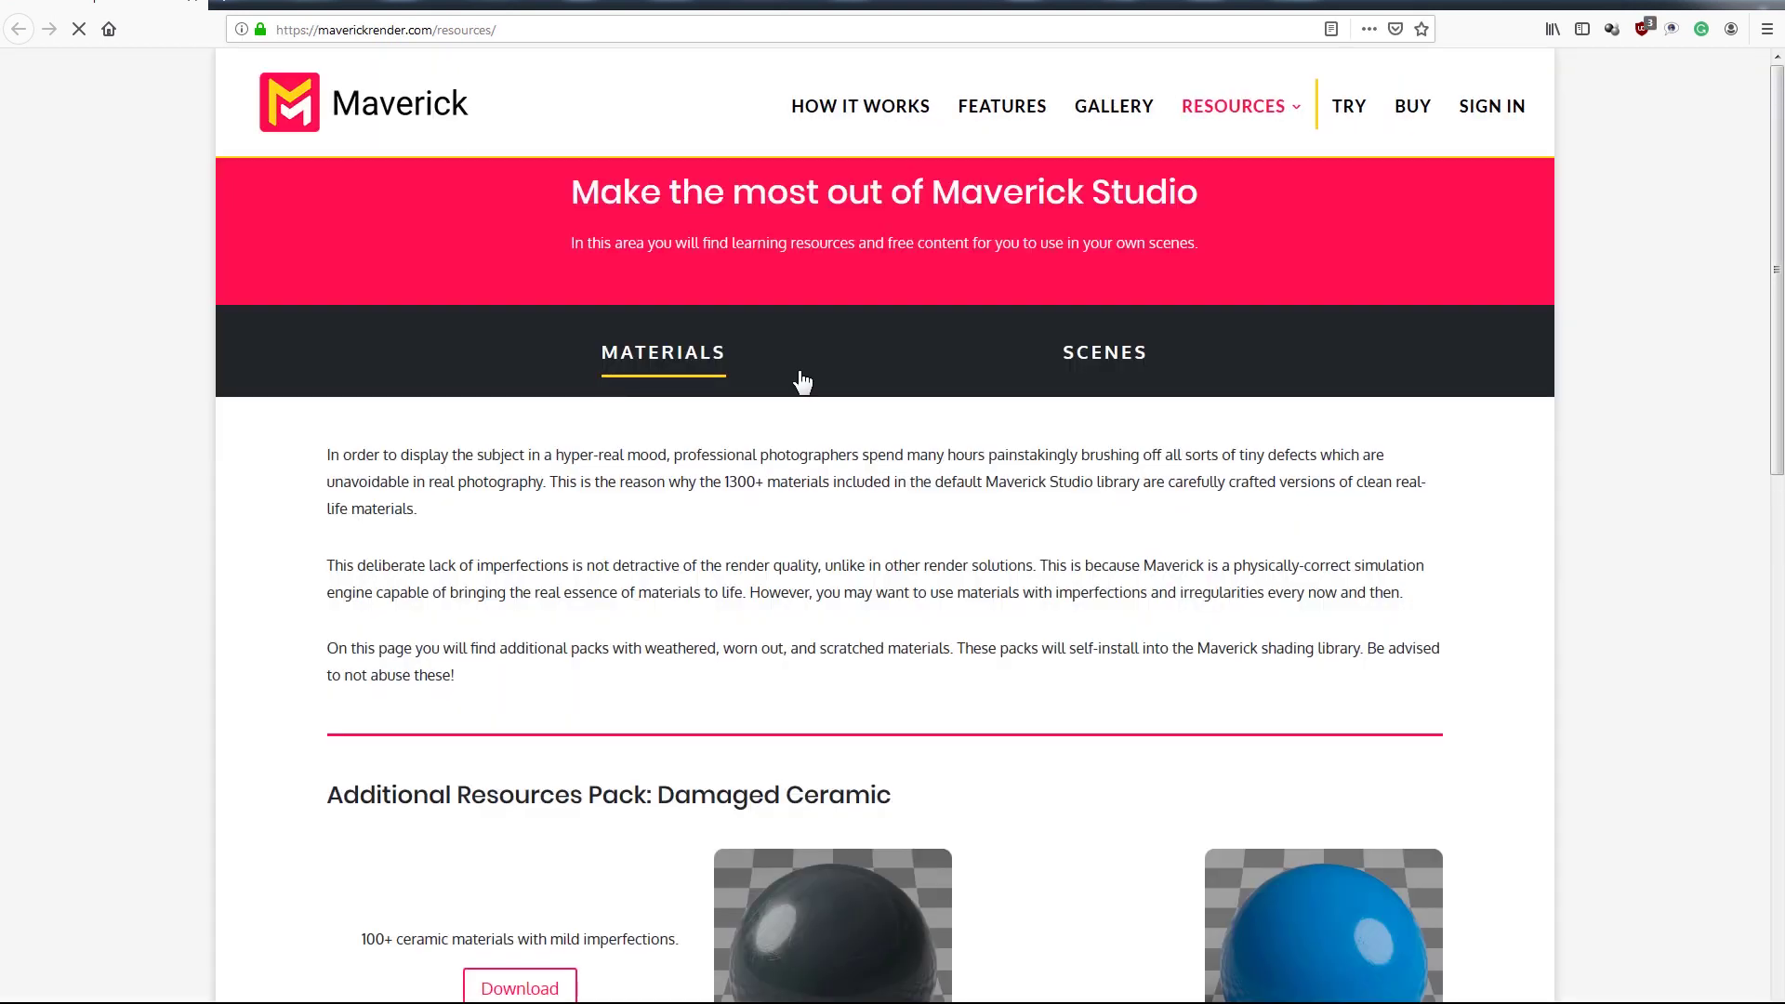
{"action": "left_click", "coordinate": [1093, 389]}
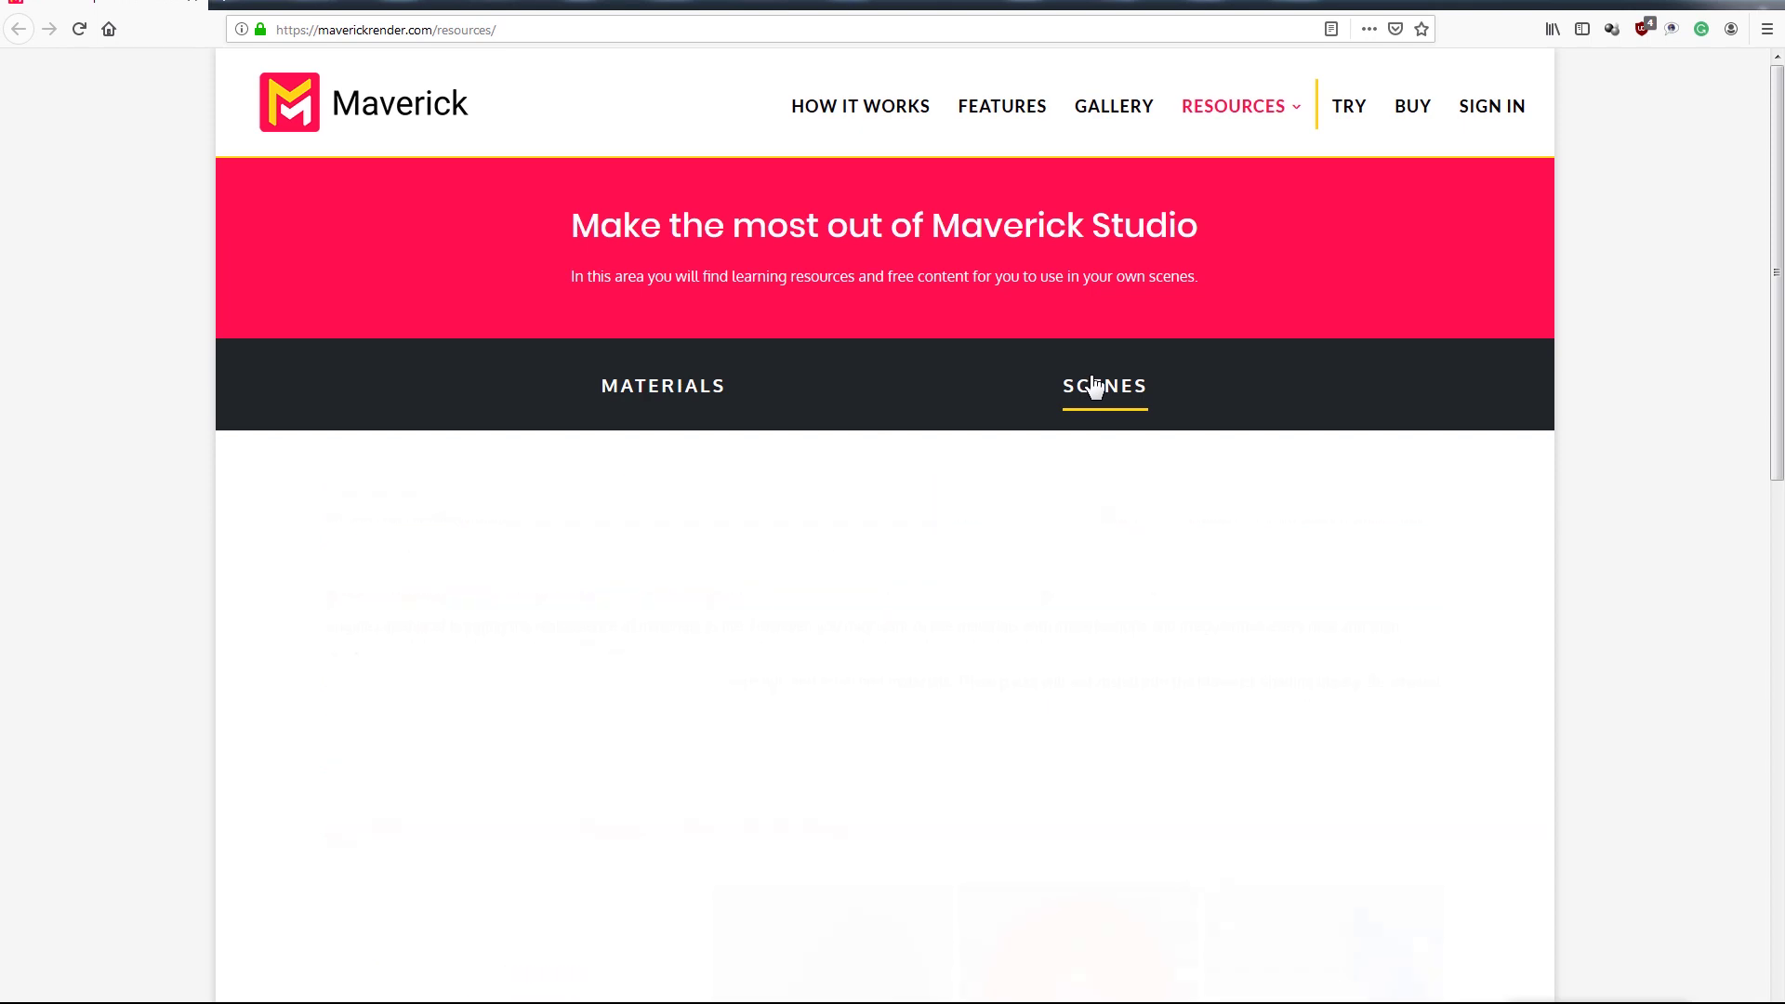
{"action": "scroll", "coordinate": [1093, 372], "scroll_direction": "down", "scroll_amount": 3}
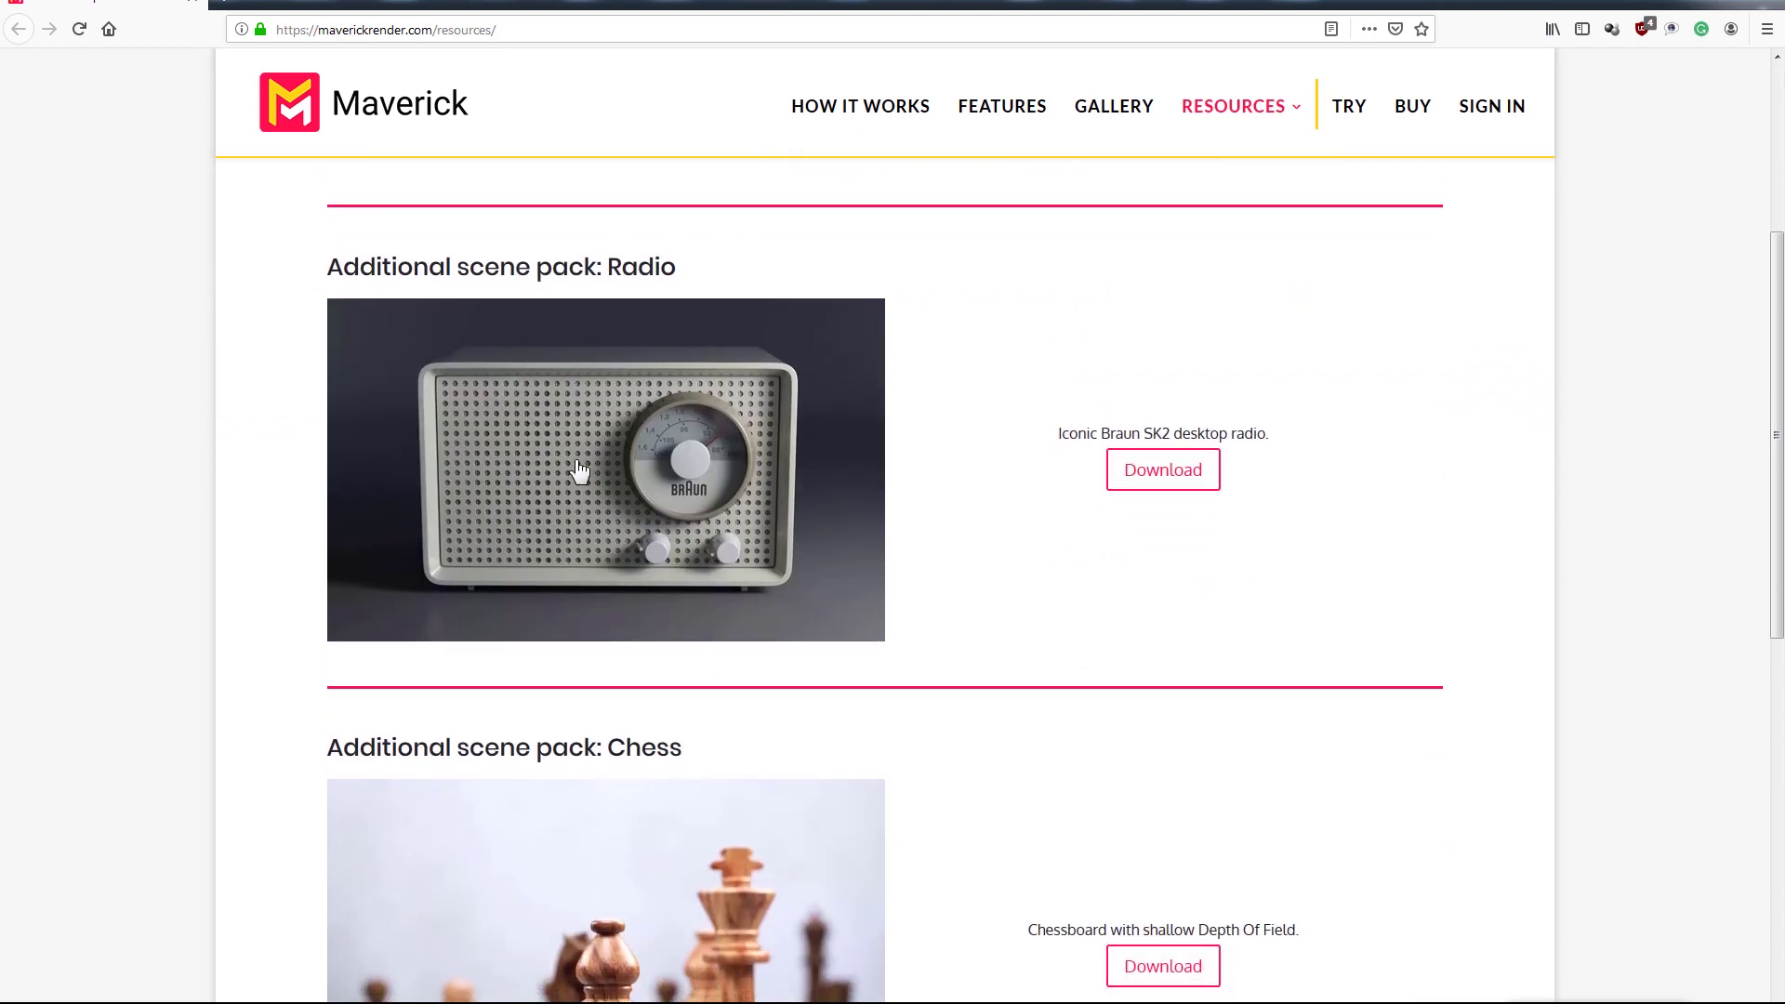
{"action": "scroll", "coordinate": [709, 339], "scroll_direction": "down", "scroll_amount": 2}
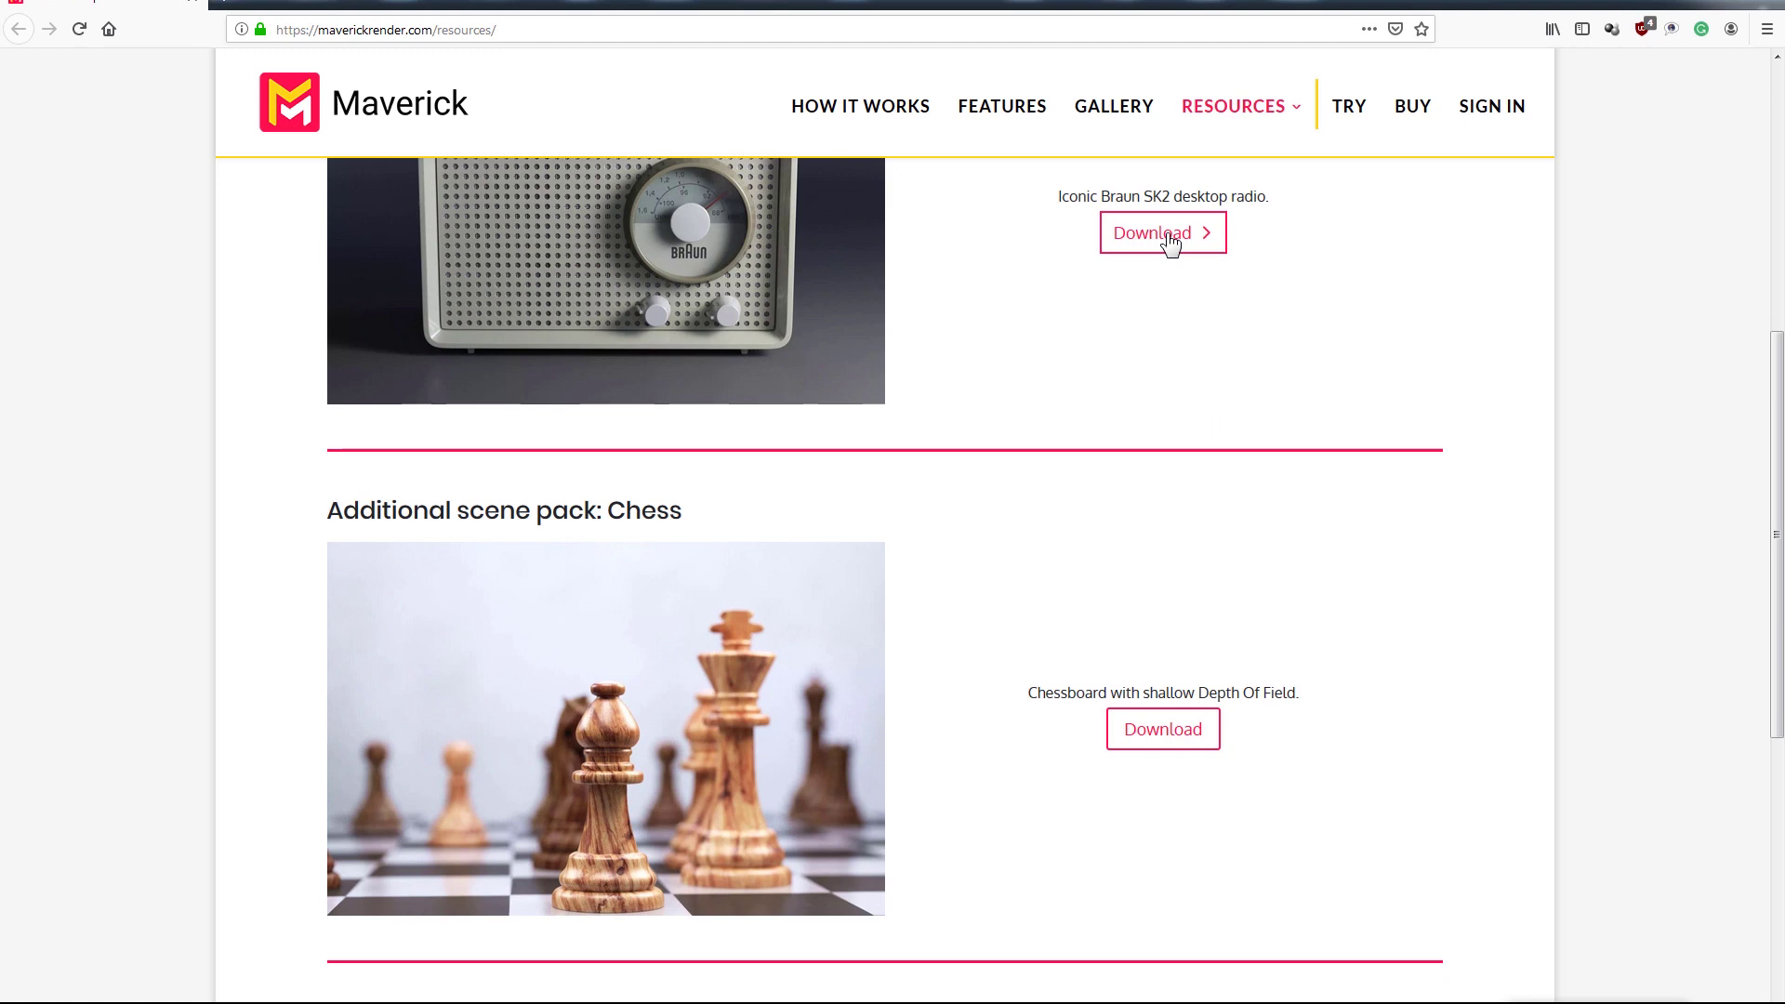
{"action": "scroll", "coordinate": [544, 521], "scroll_direction": "down", "scroll_amount": 2}
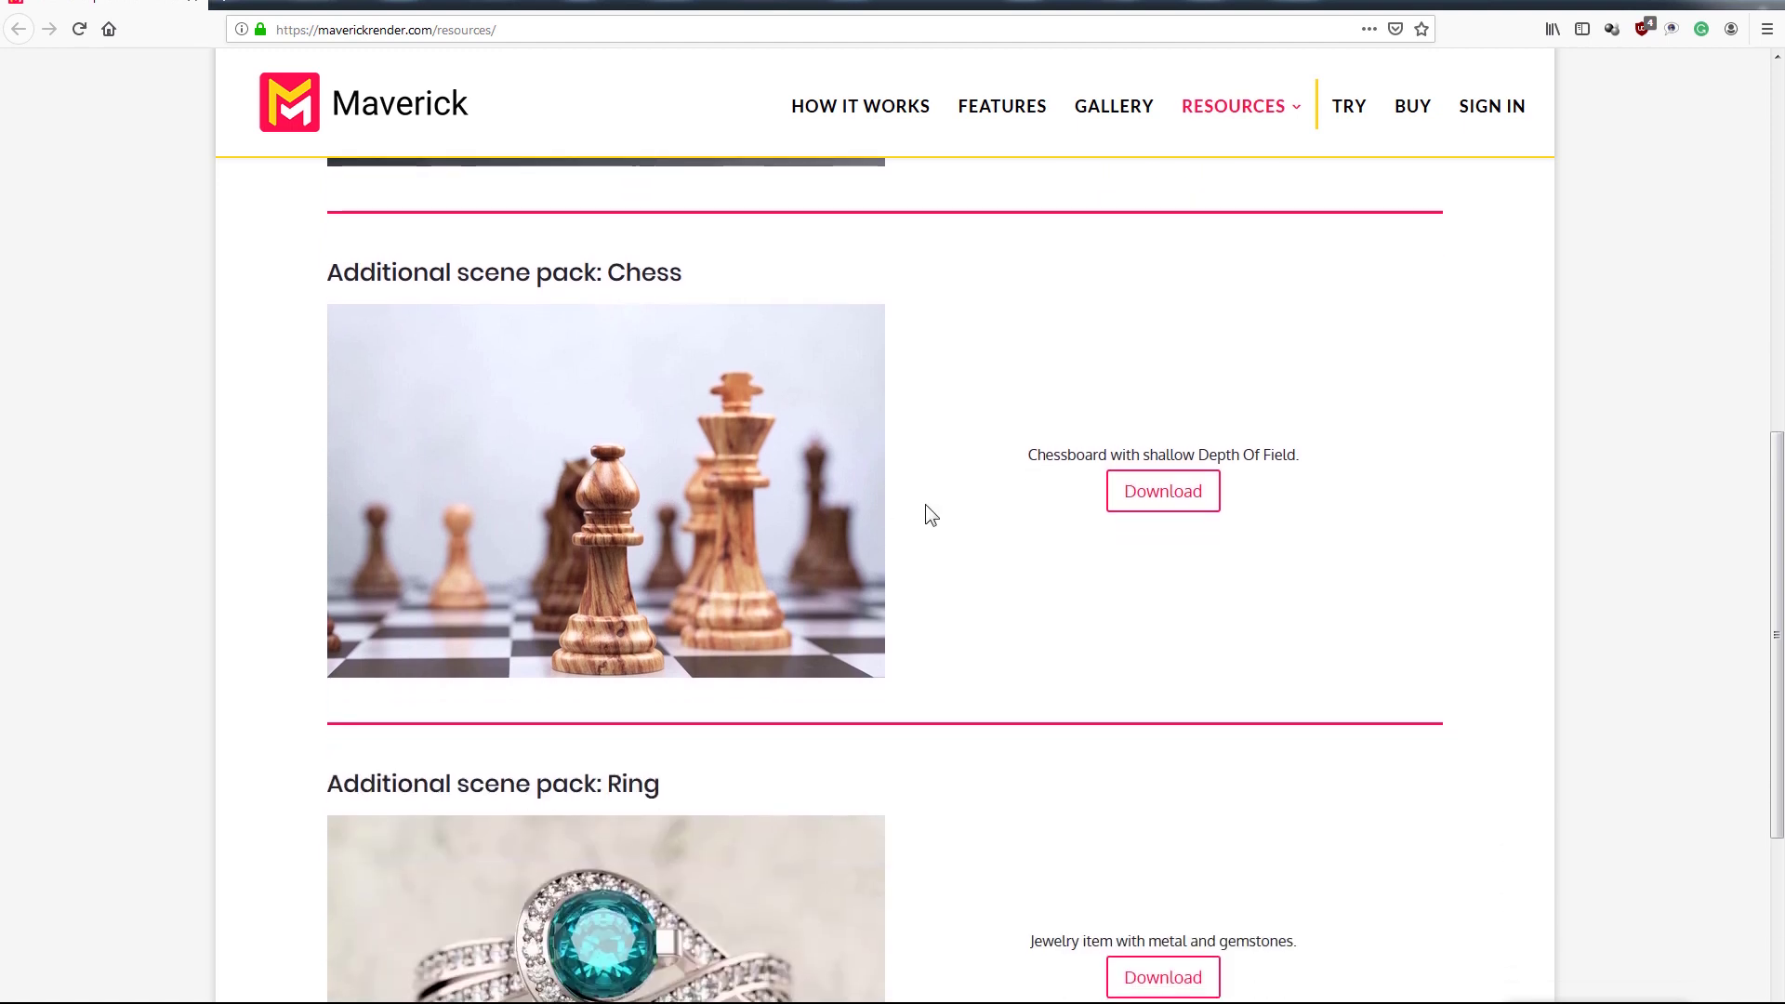
{"action": "scroll", "coordinate": [927, 508], "scroll_direction": "down", "scroll_amount": 3}
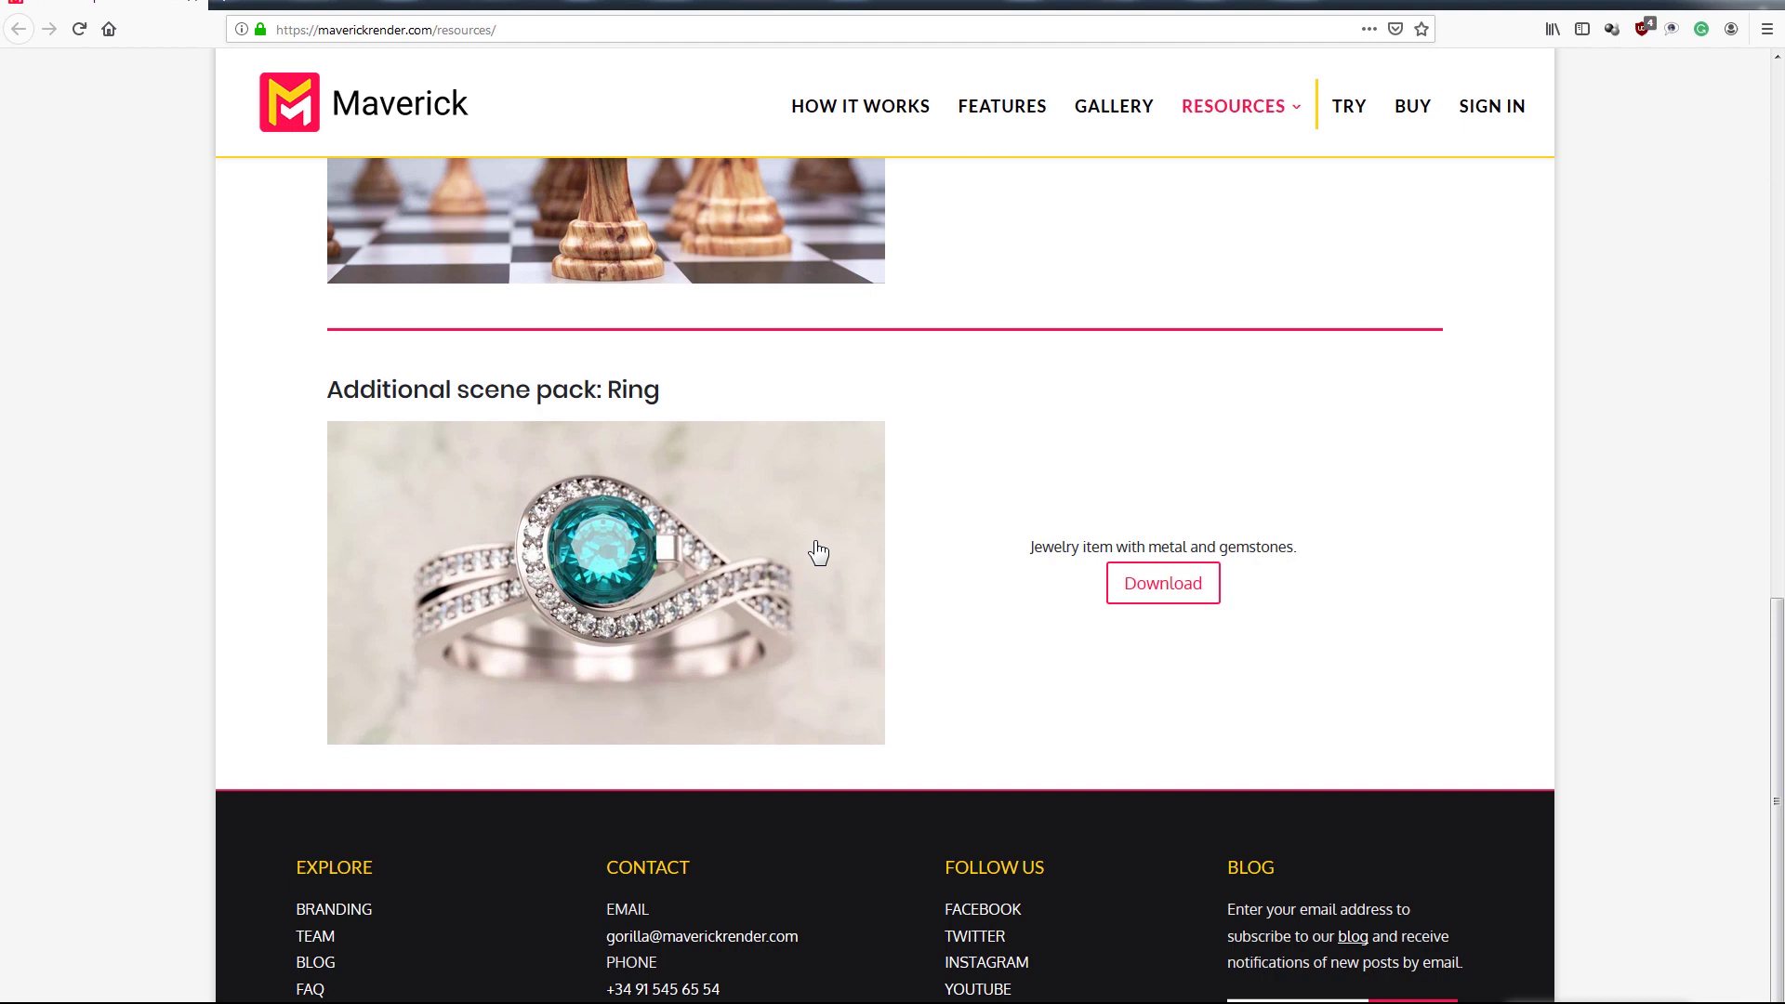
Close Firefox and load the car sample scene from the Start Screen, discarding current changes
{"action": "left_click", "coordinate": [1750, 3]}
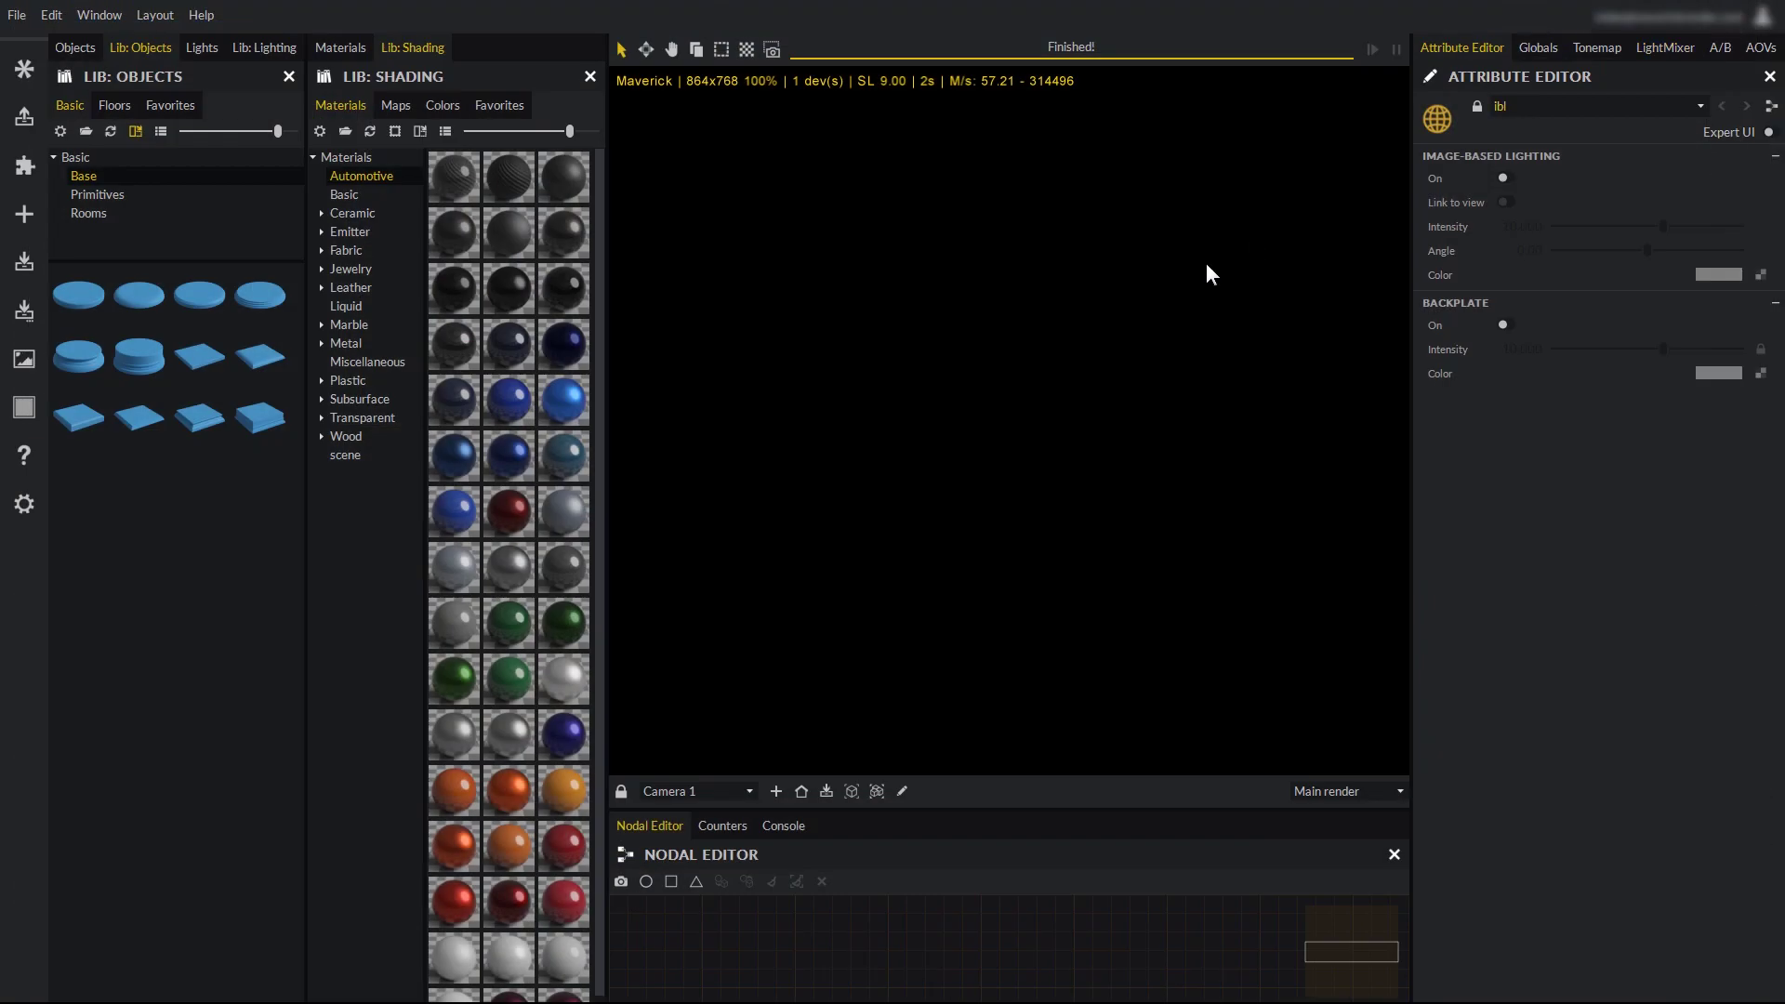
{"action": "left_click", "coordinate": [25, 70]}
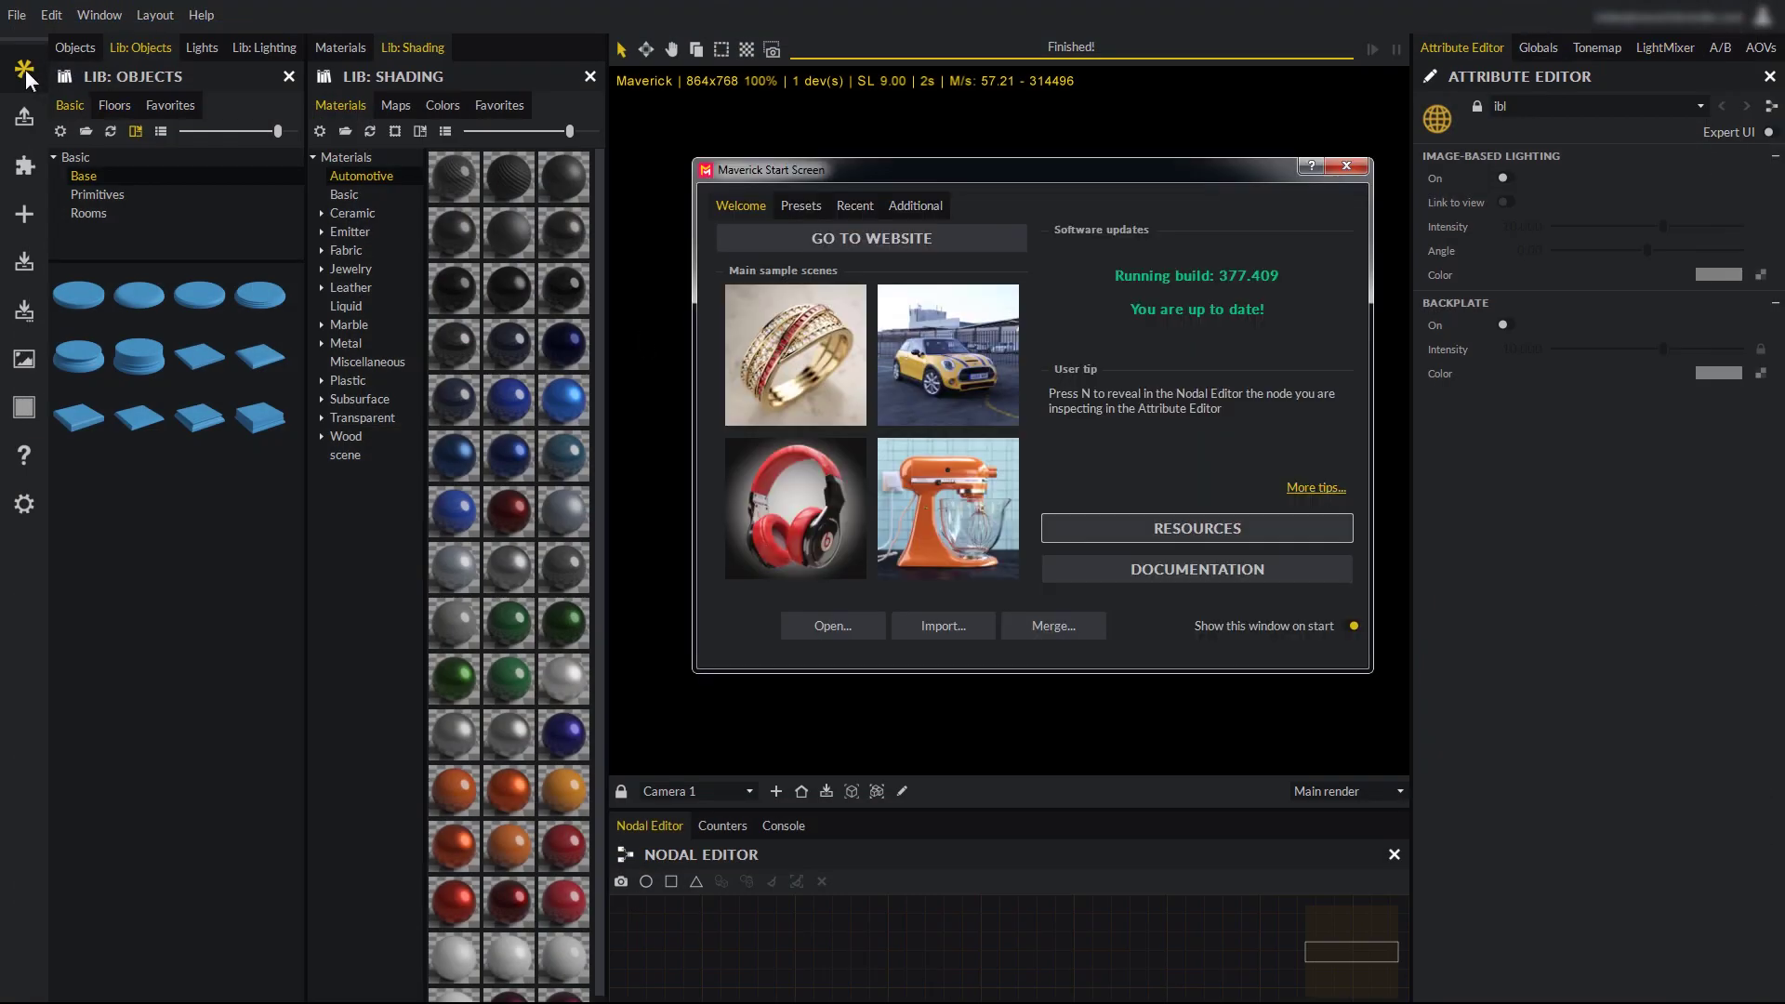
{"action": "left_click", "coordinate": [950, 365]}
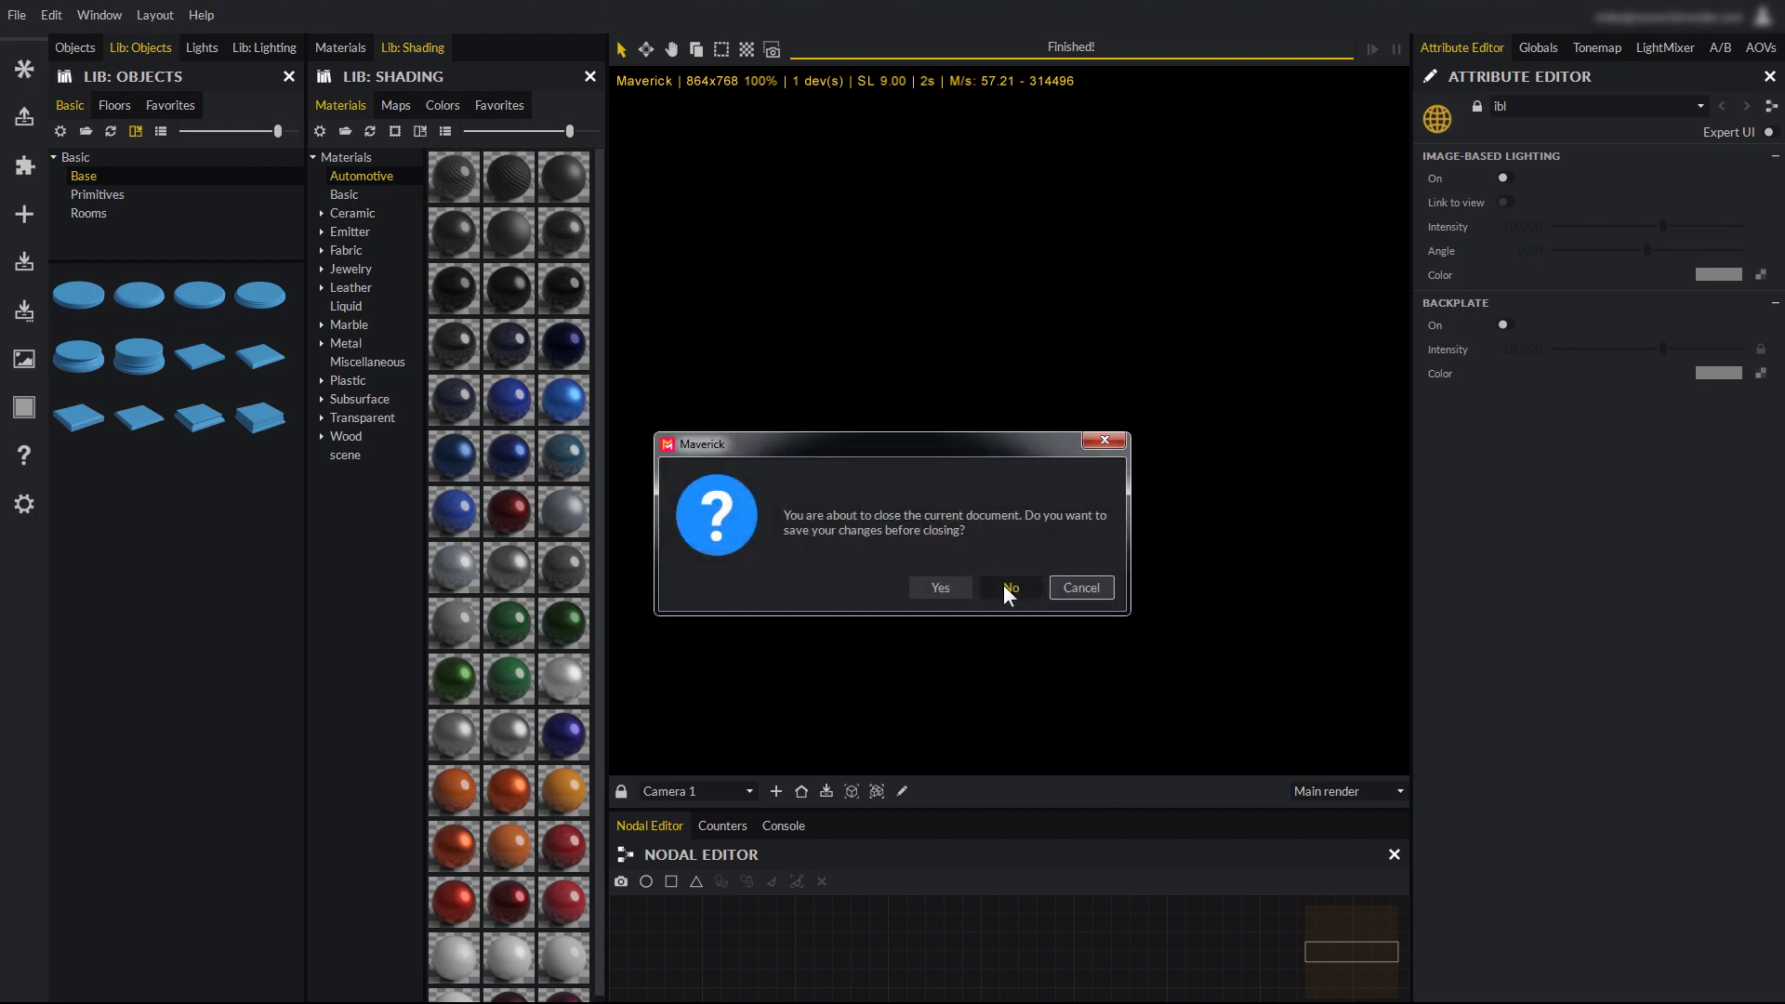
{"action": "left_click", "coordinate": [1003, 584]}
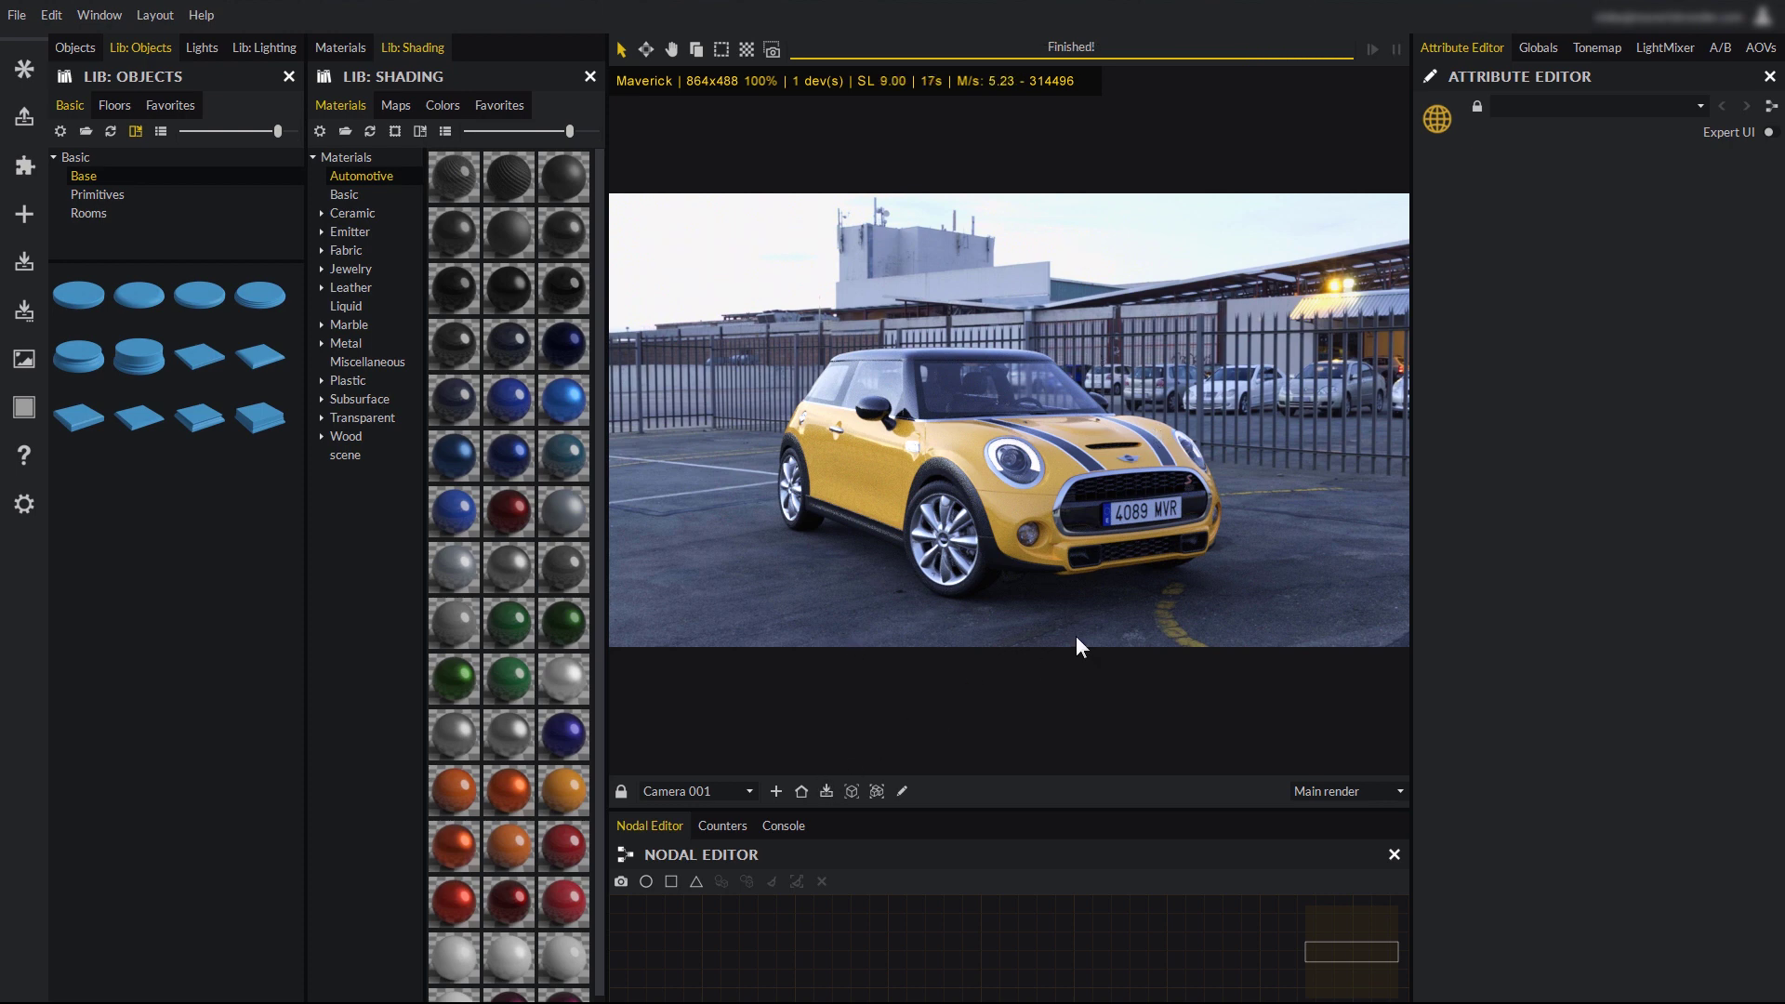
{"action": "left_click", "coordinate": [725, 827]}
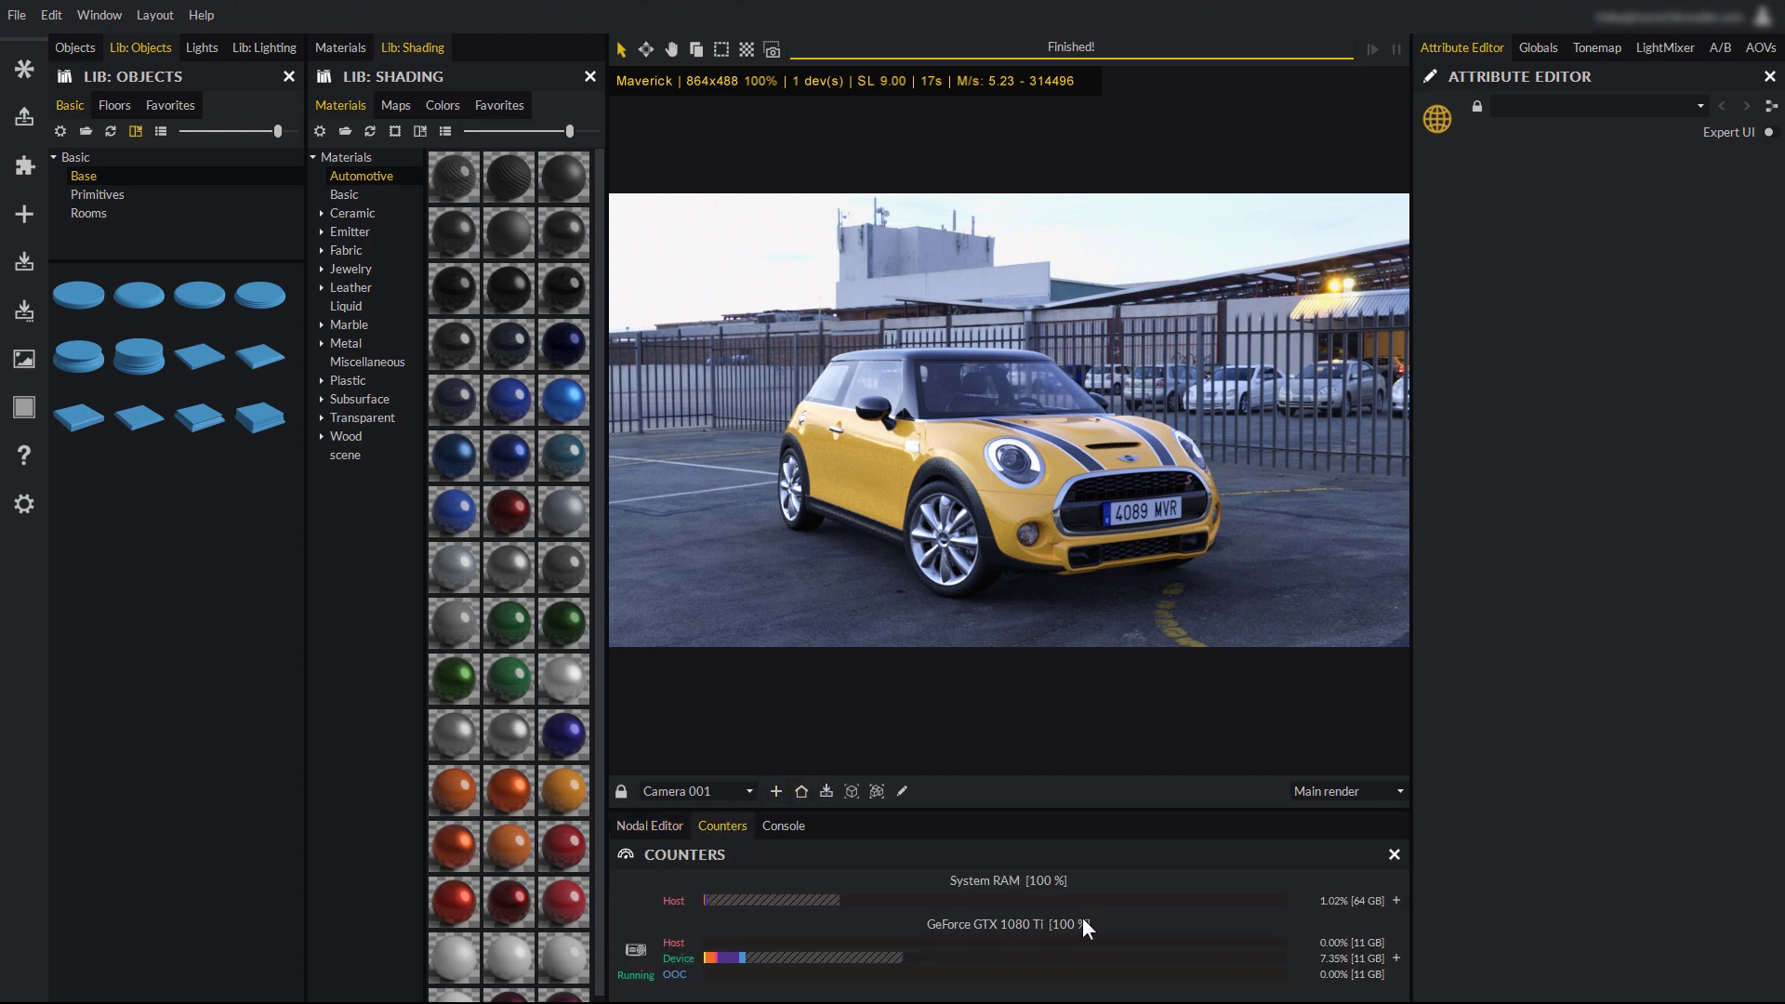
{"action": "left_click", "coordinate": [661, 826]}
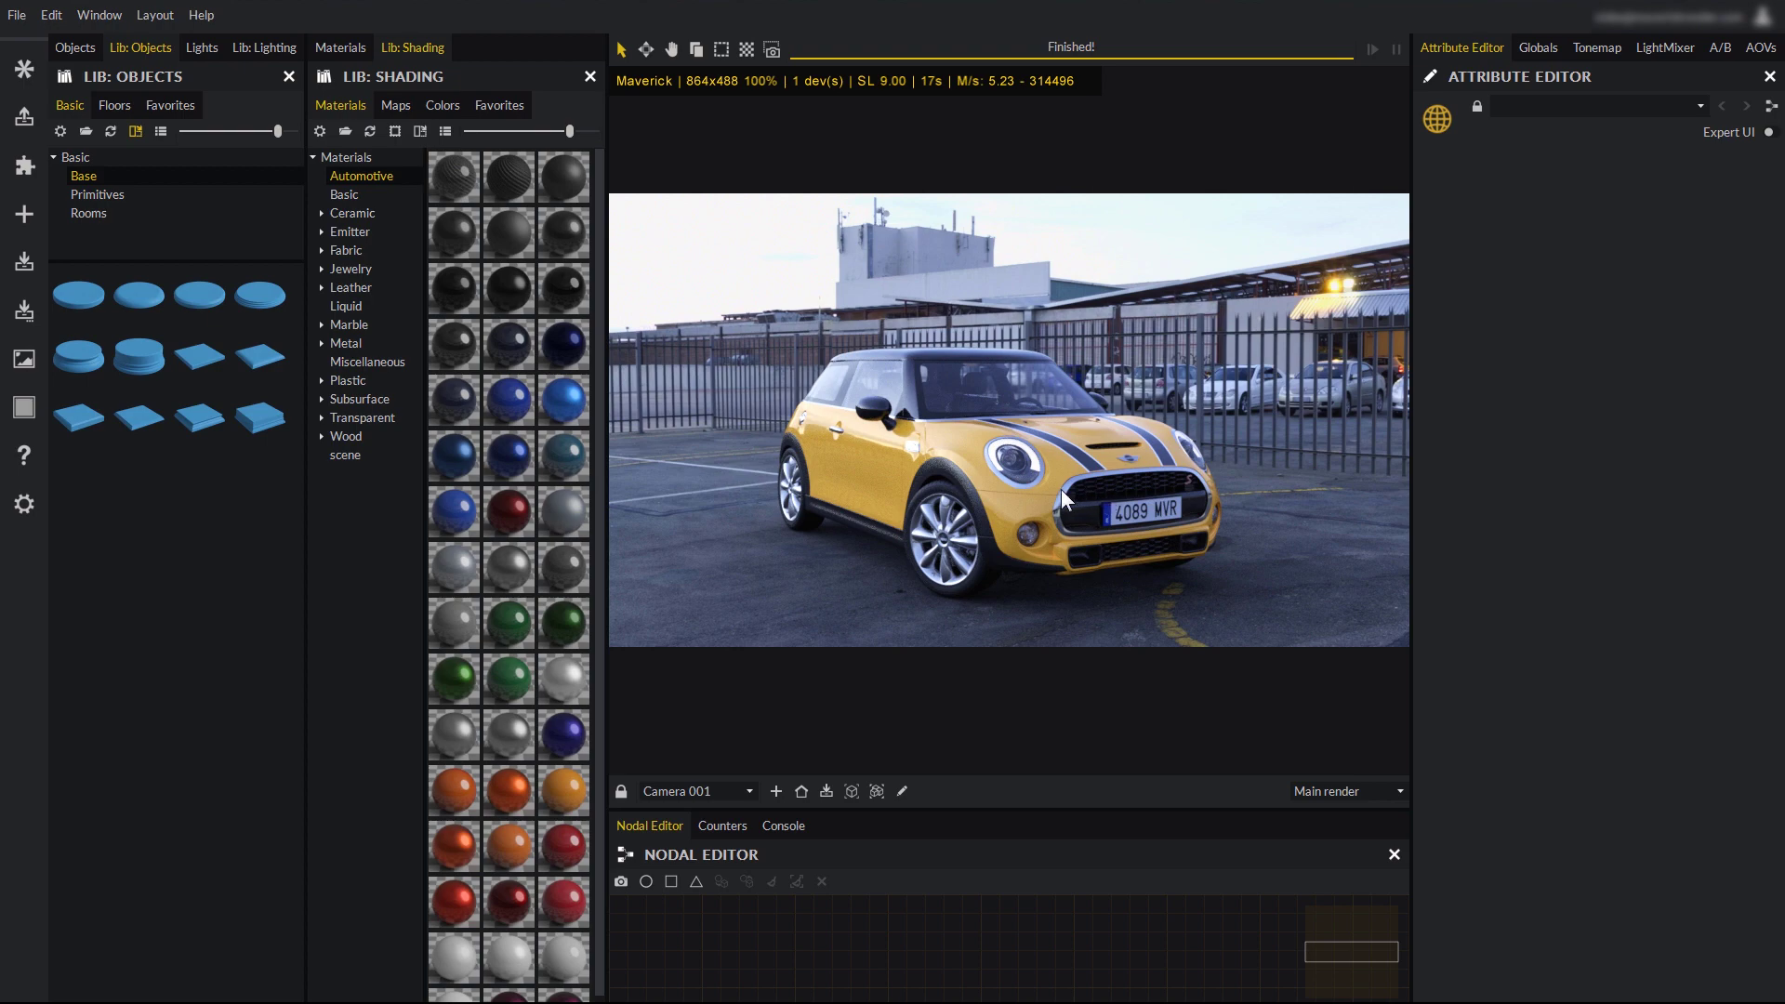
Orbit and dolly the IPR camera around the yellow car toward a front three-quarter view
{"action": "mouse_move", "coordinate": [1107, 486]}
{"action": "left_mouse_down"}
{"action": "mouse_move", "coordinate": [878, 478]}
{"action": "mouse_move", "coordinate": [1142, 484]}
{"action": "mouse_move", "coordinate": [896, 476]}
{"action": "mouse_move", "coordinate": [1114, 478]}
{"action": "left_mouse_up"}
{"action": "left_click_drag", "start_coordinate": [862, 478], "coordinate": [986, 486]}
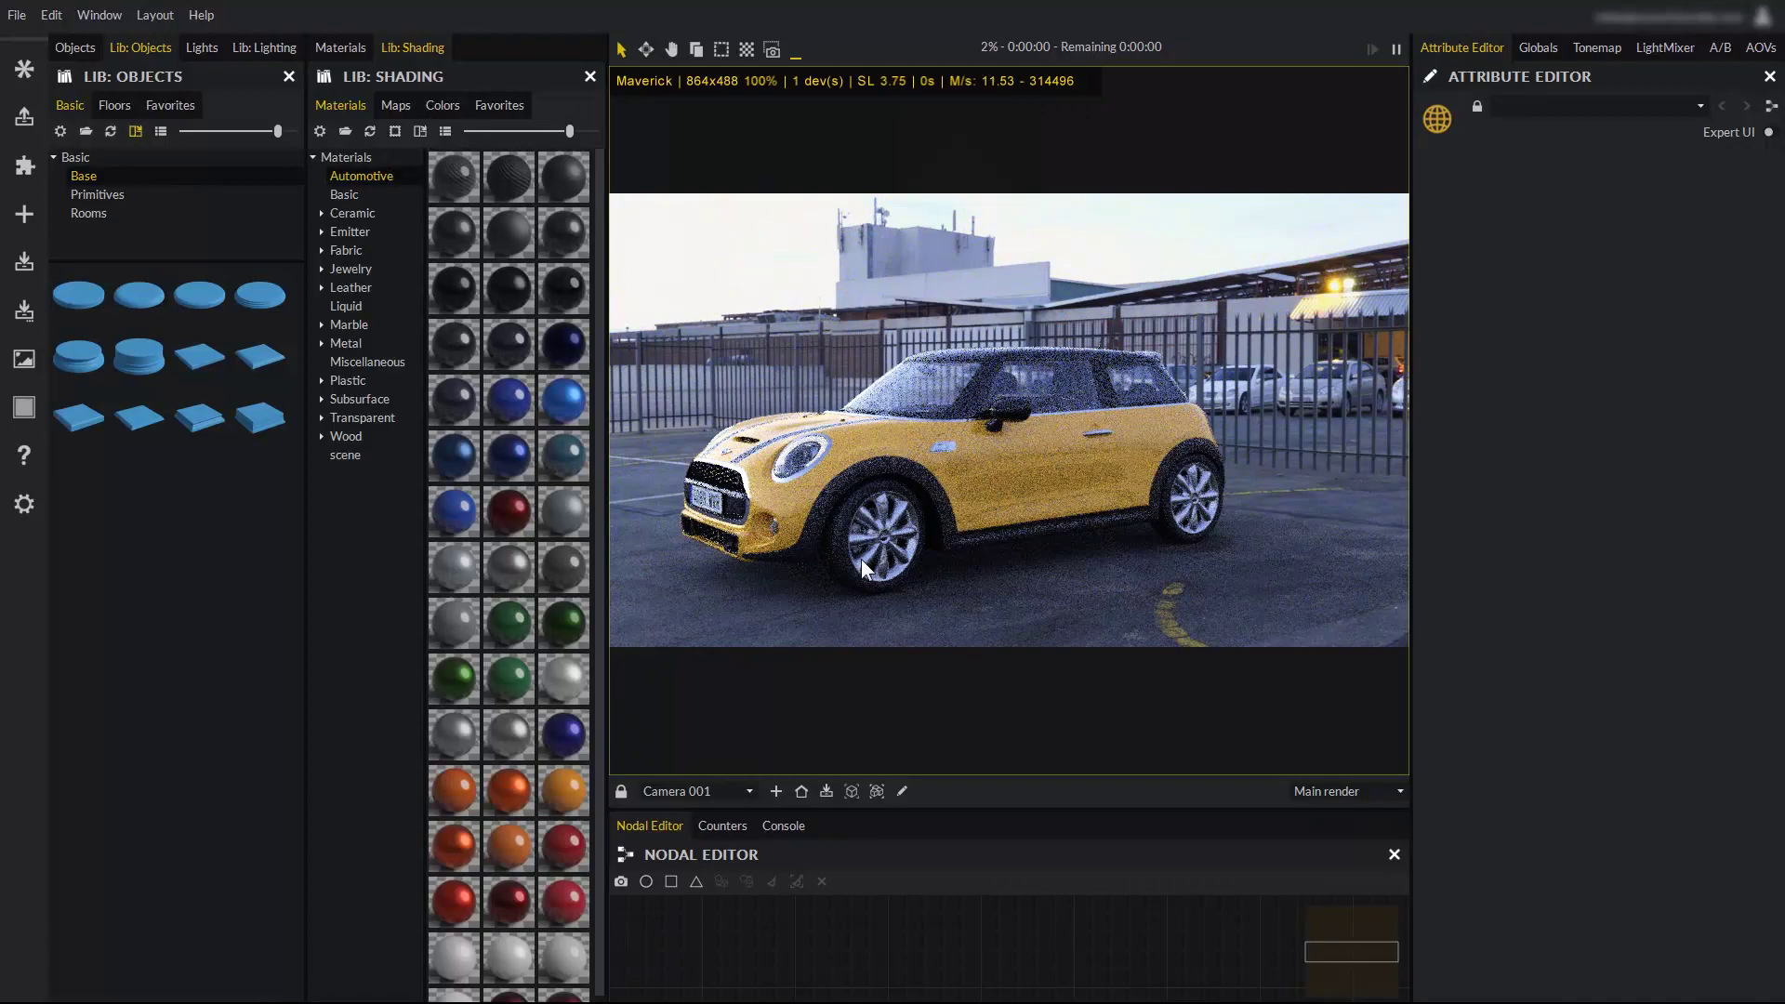
{"action": "left_click_drag", "start_coordinate": [790, 506], "coordinate": [1023, 504]}
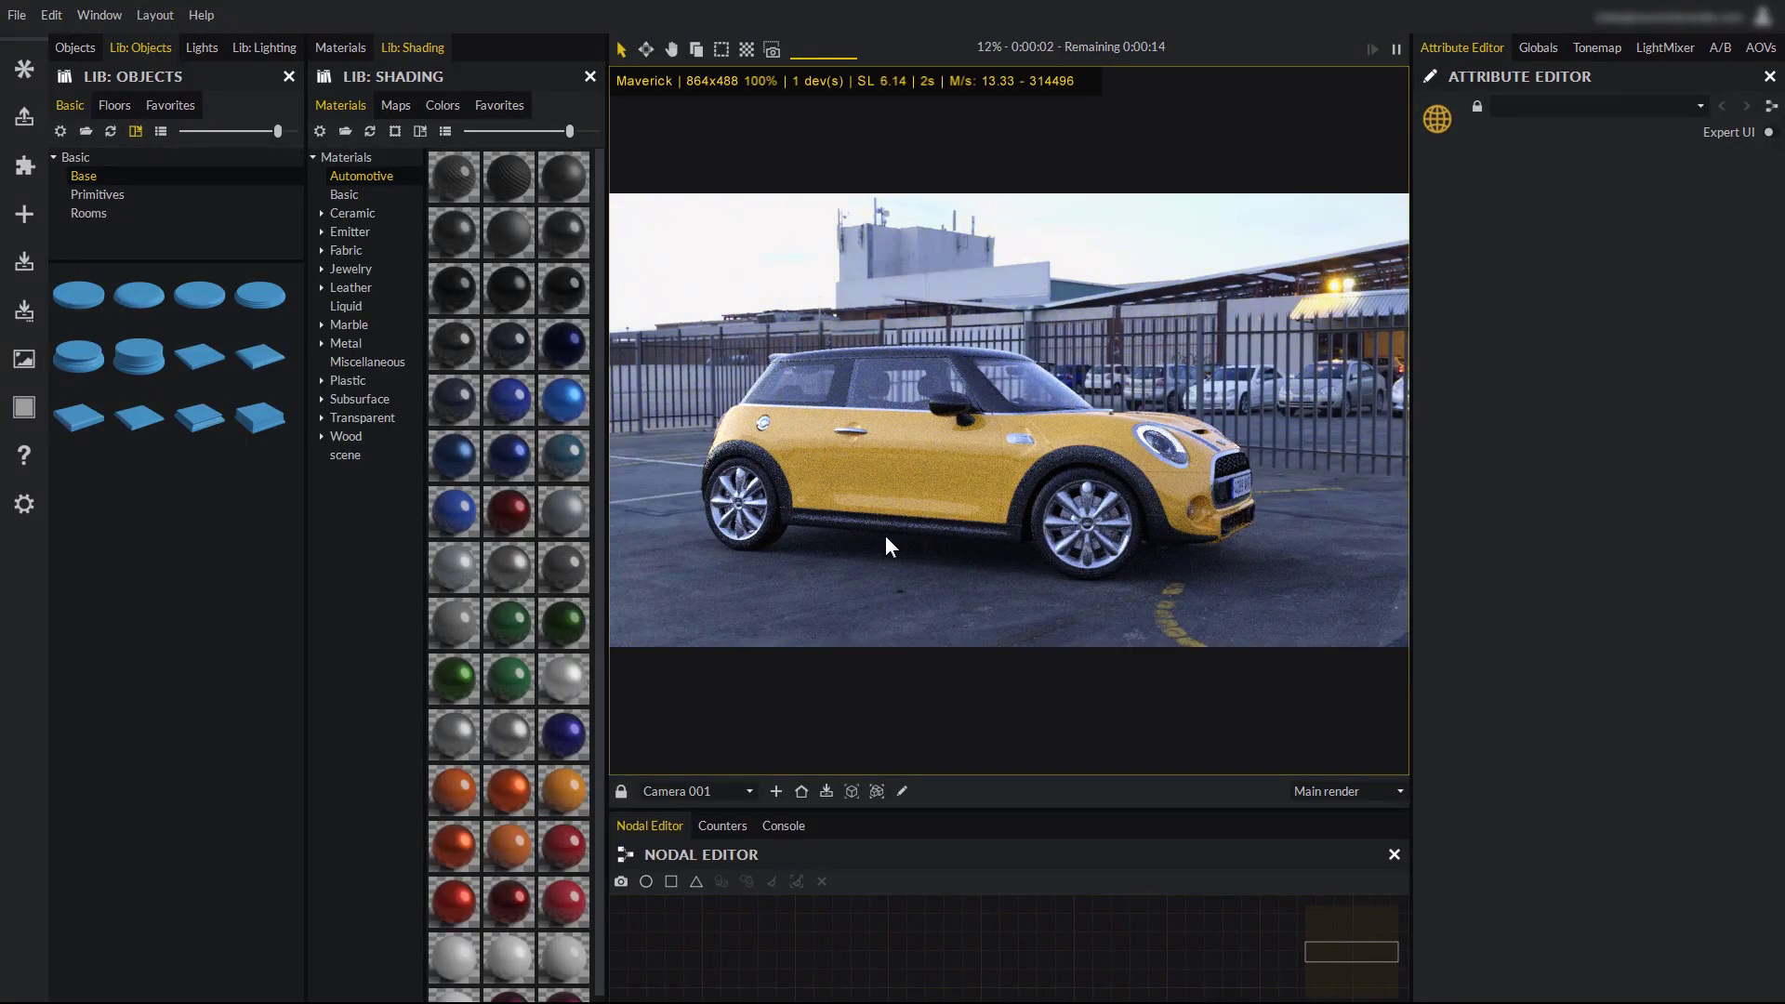
{"action": "left_click_drag", "start_coordinate": [885, 540], "coordinate": [979, 480]}
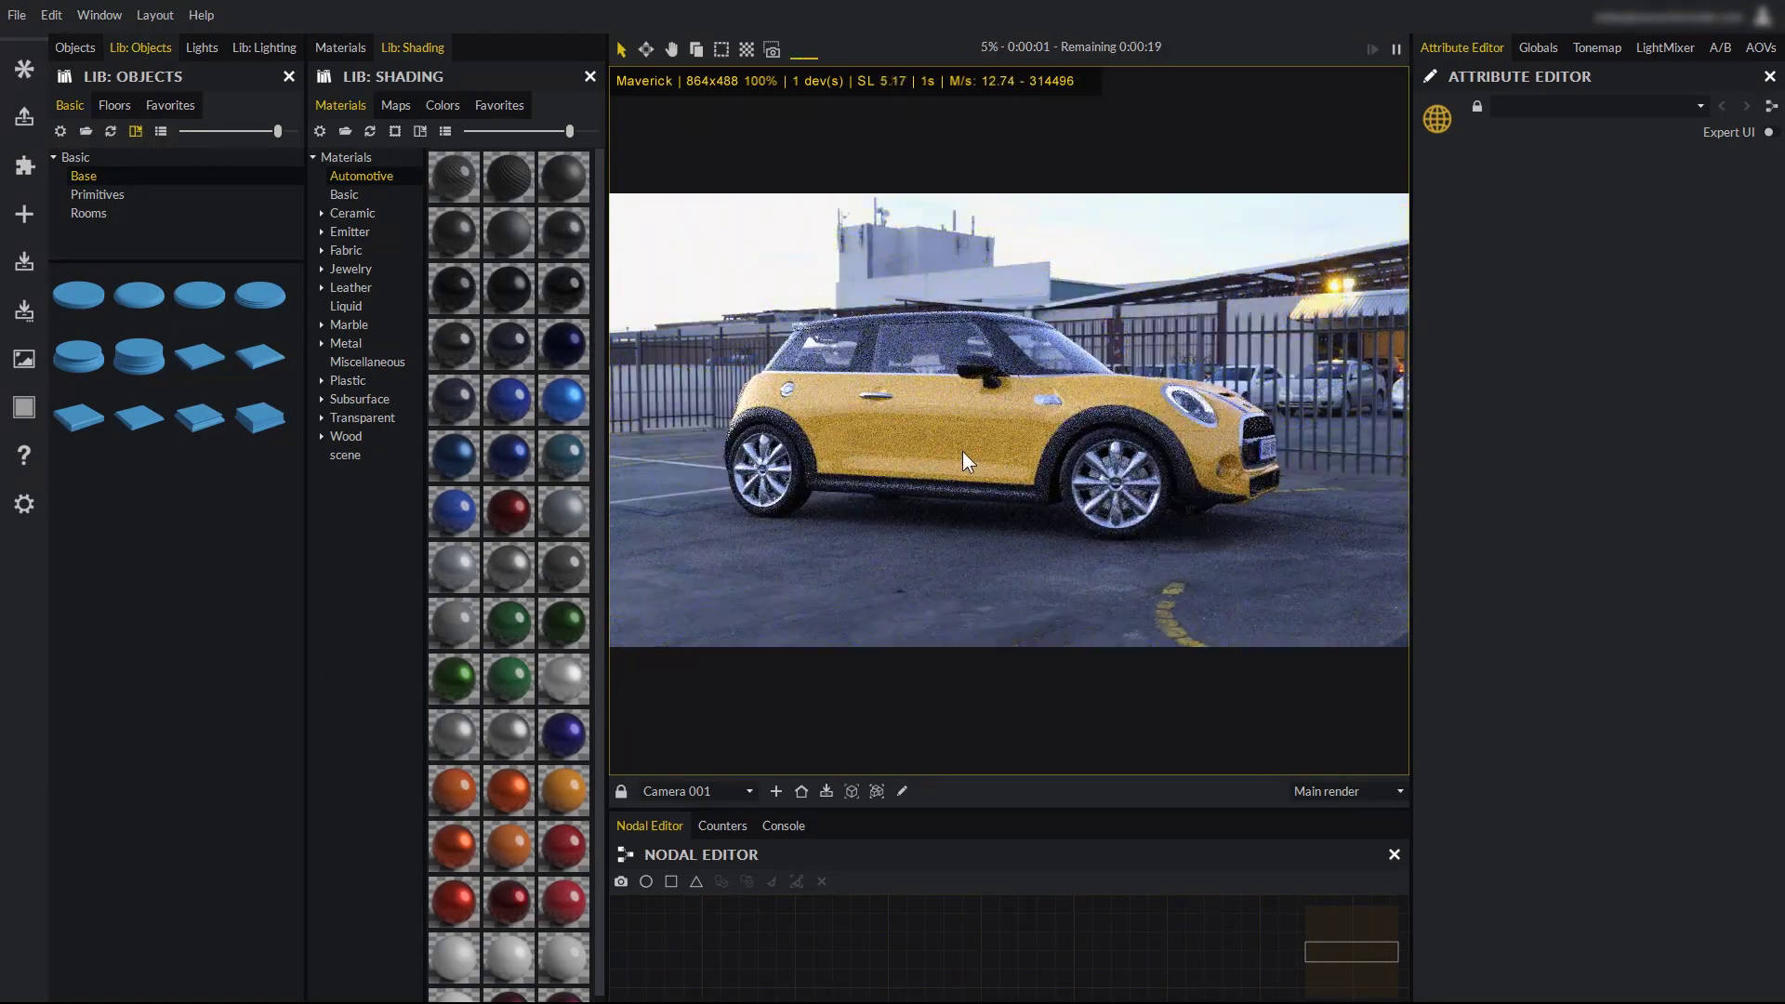
{"action": "scroll", "coordinate": [963, 450], "scroll_direction": "down", "scroll_amount": 4}
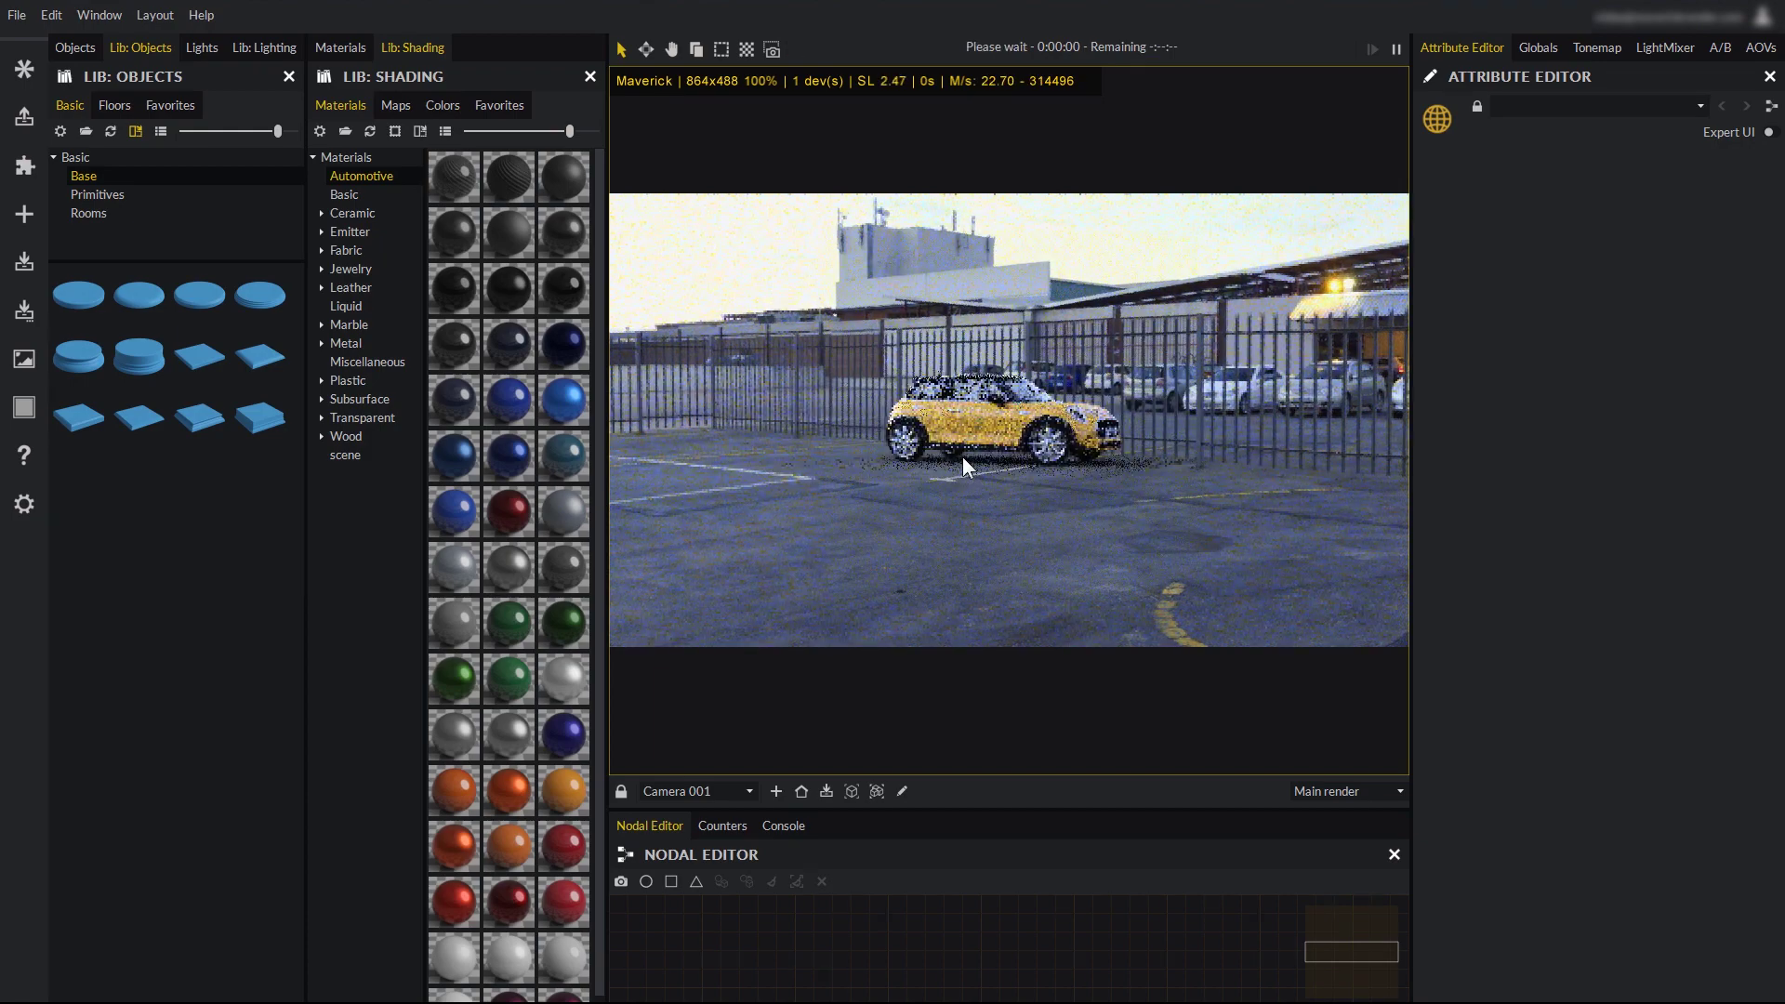
{"action": "scroll", "coordinate": [984, 416], "scroll_direction": "up", "scroll_amount": 5}
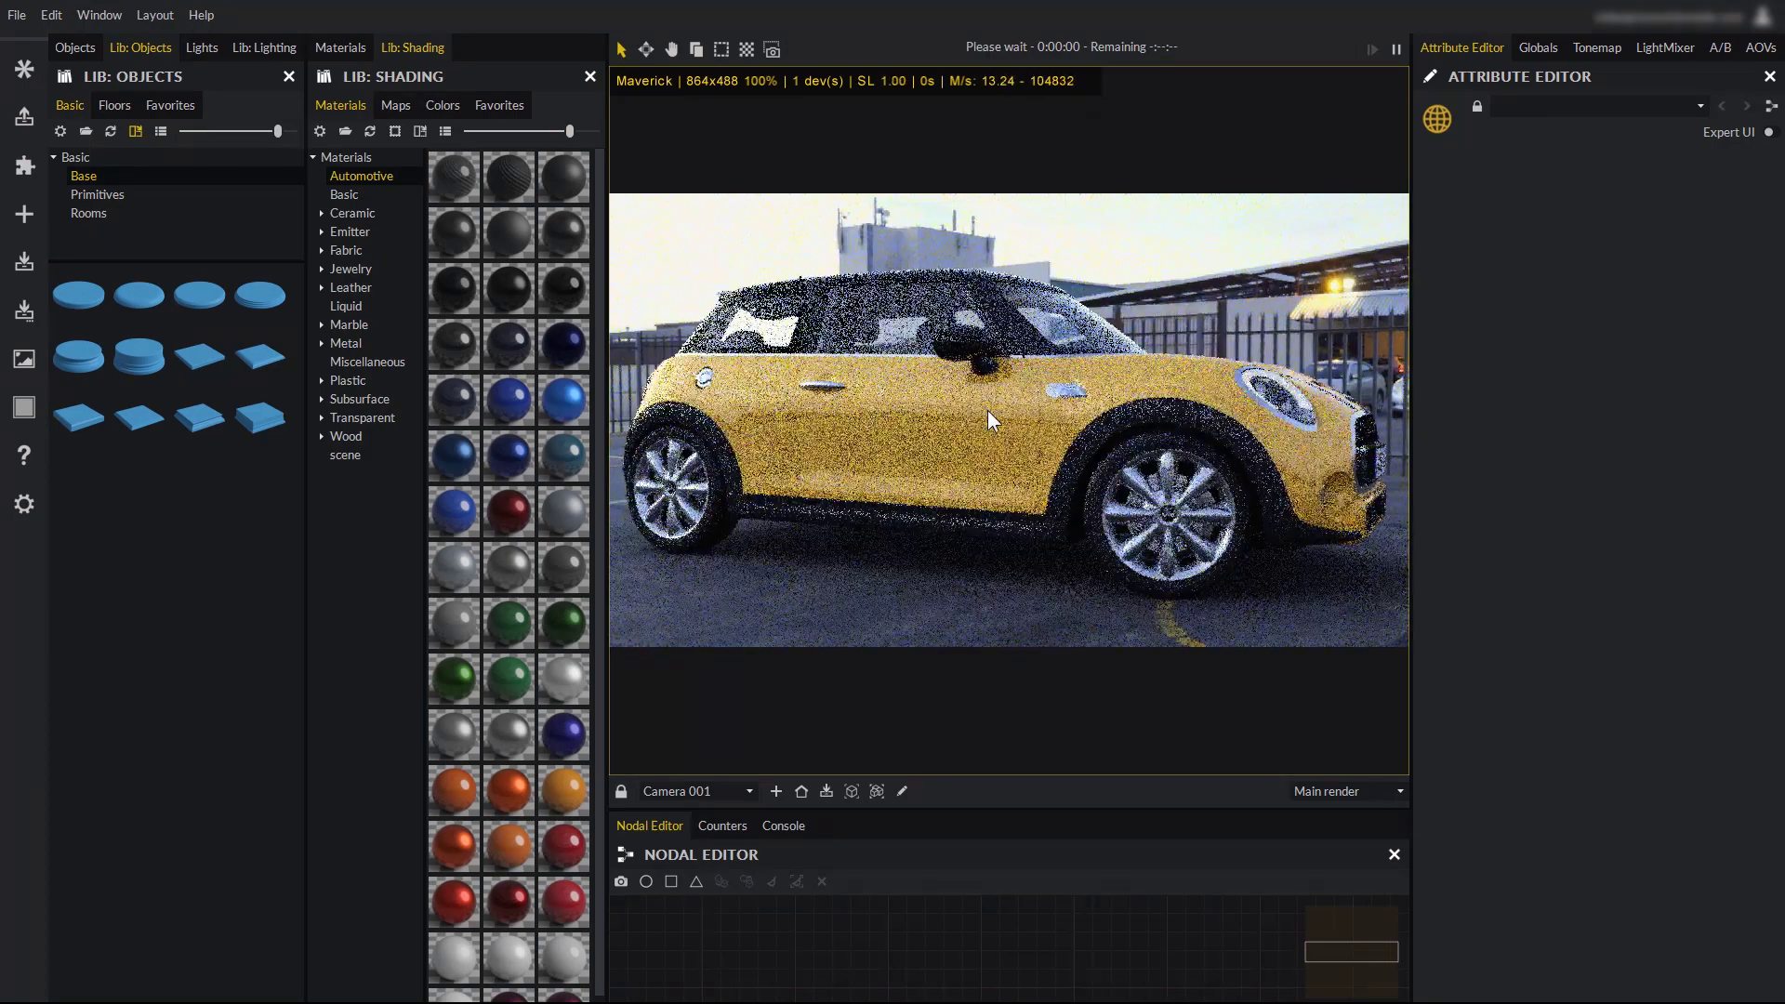
{"action": "left_click_drag", "start_coordinate": [985, 411], "coordinate": [1096, 487]}
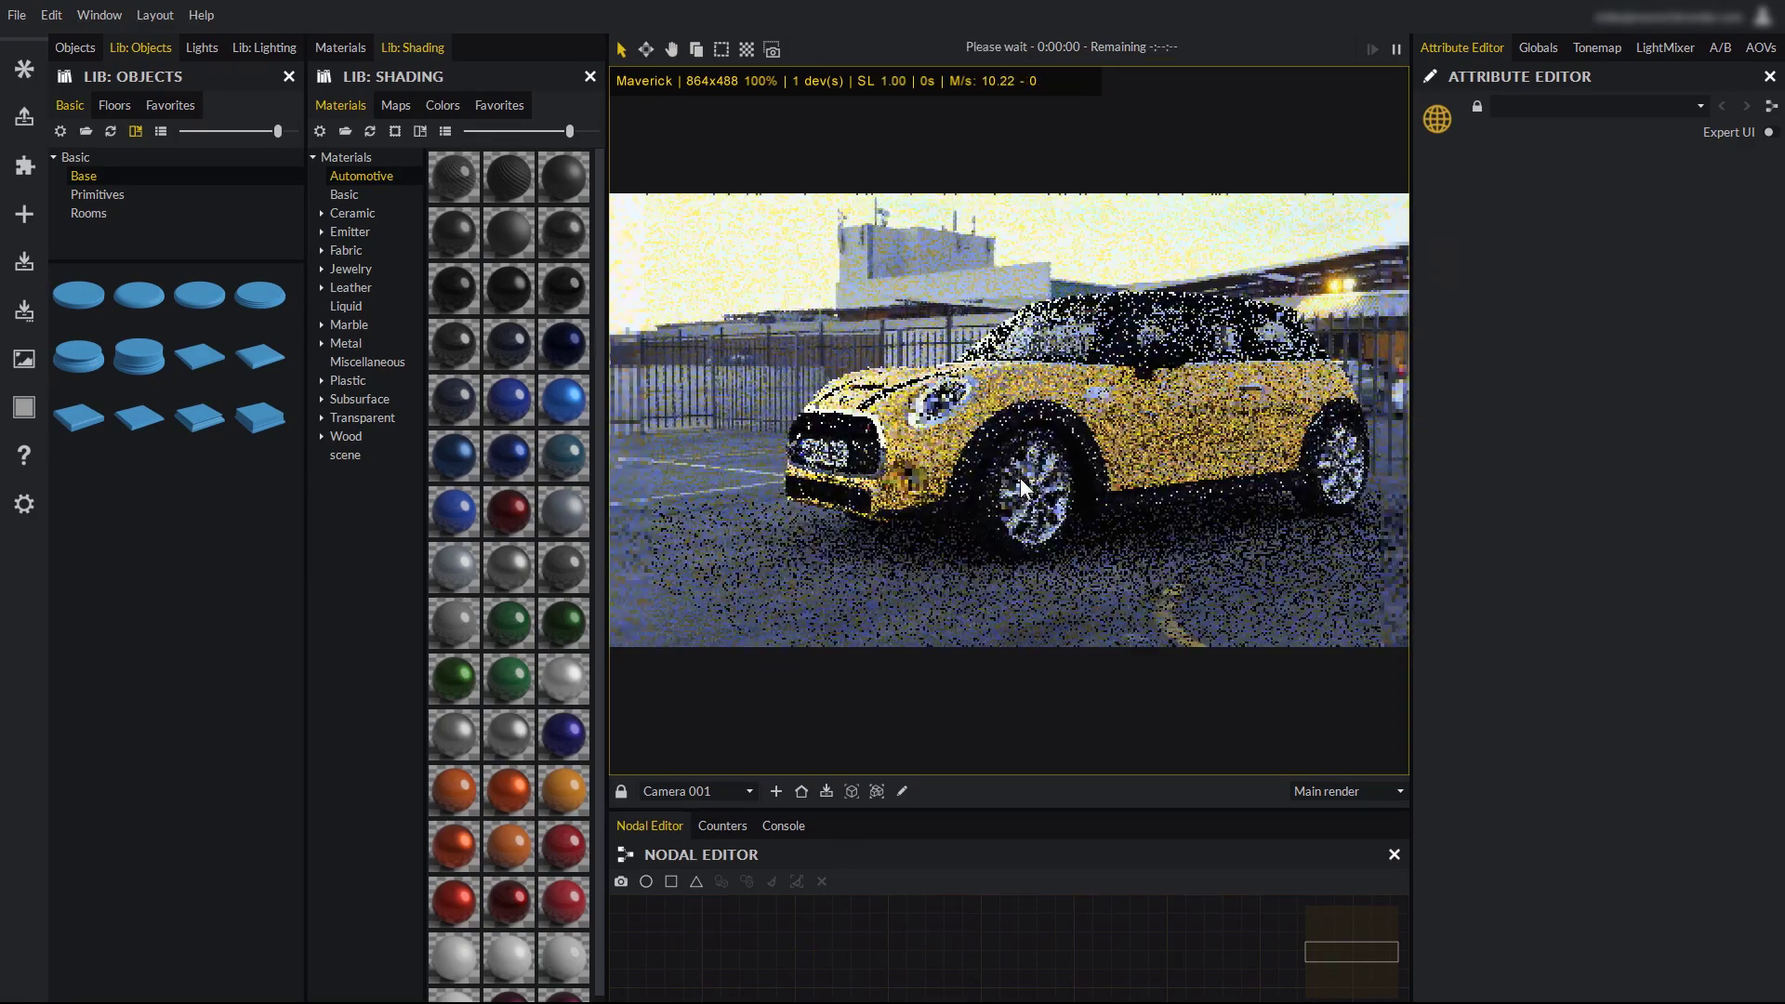
{"action": "left_click_drag", "start_coordinate": [1020, 478], "coordinate": [1012, 478]}
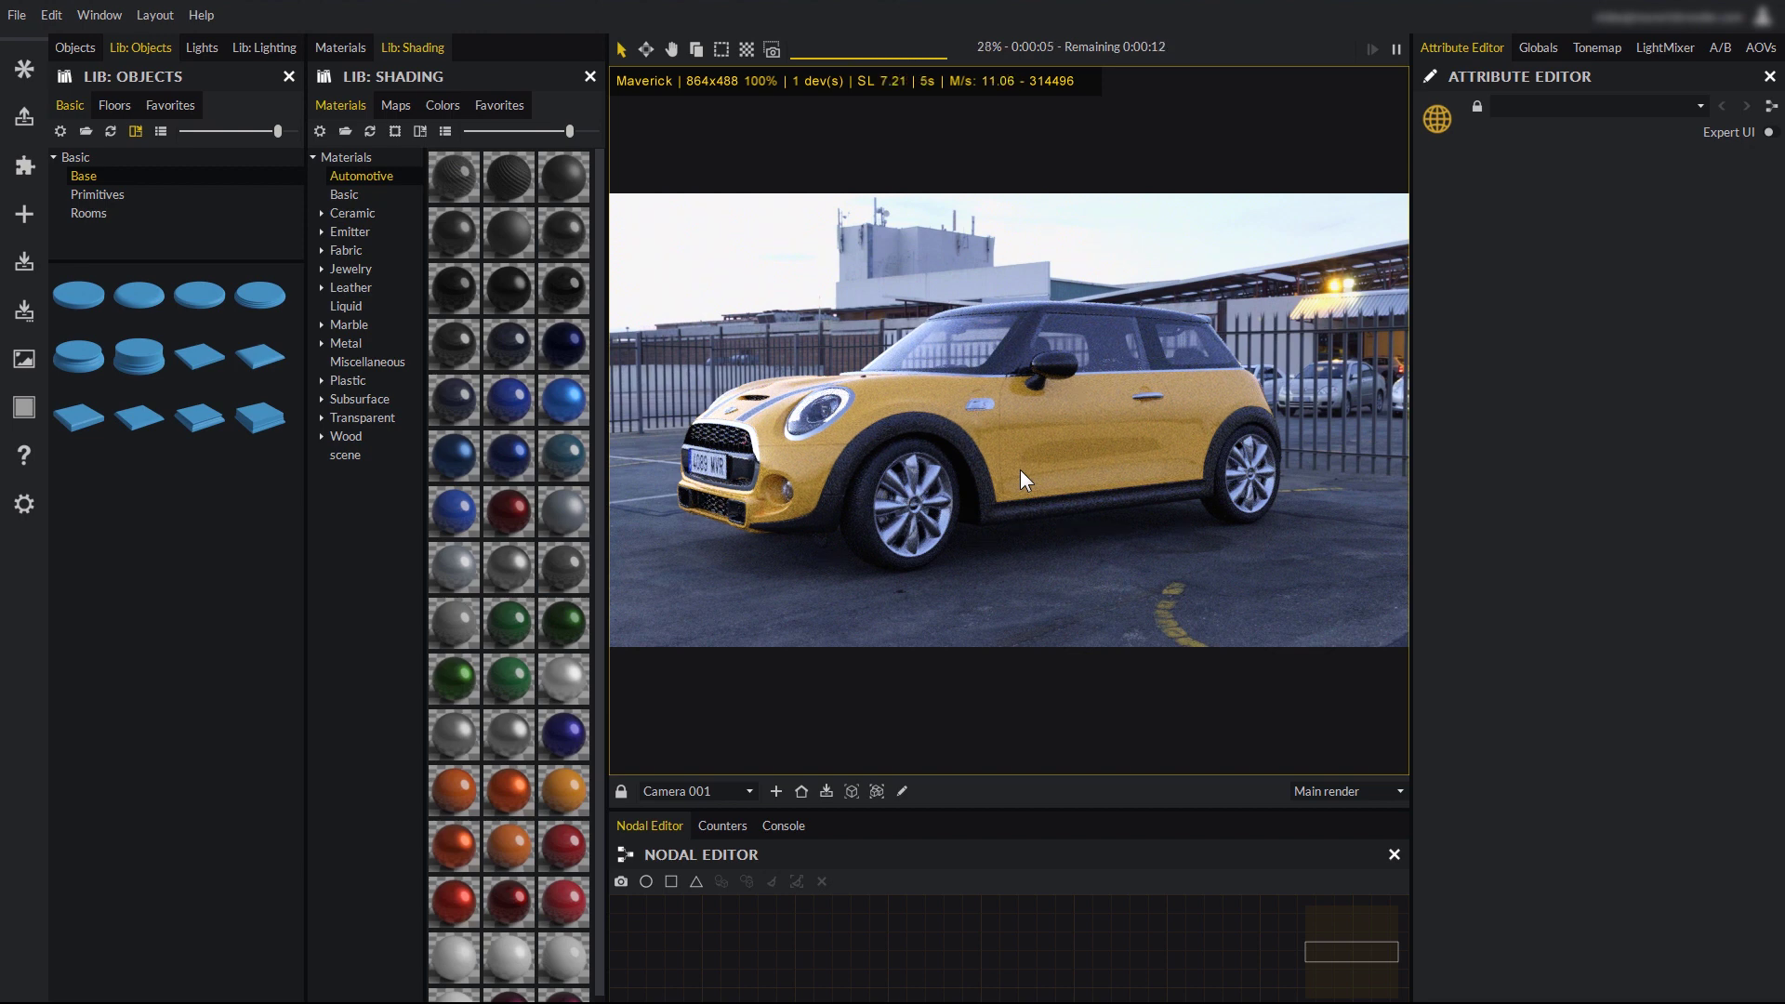
Zoom onto the rear wheel's WheelAluminum material, then frame the whole car side-on
{"action": "left_click", "coordinate": [1249, 452]}
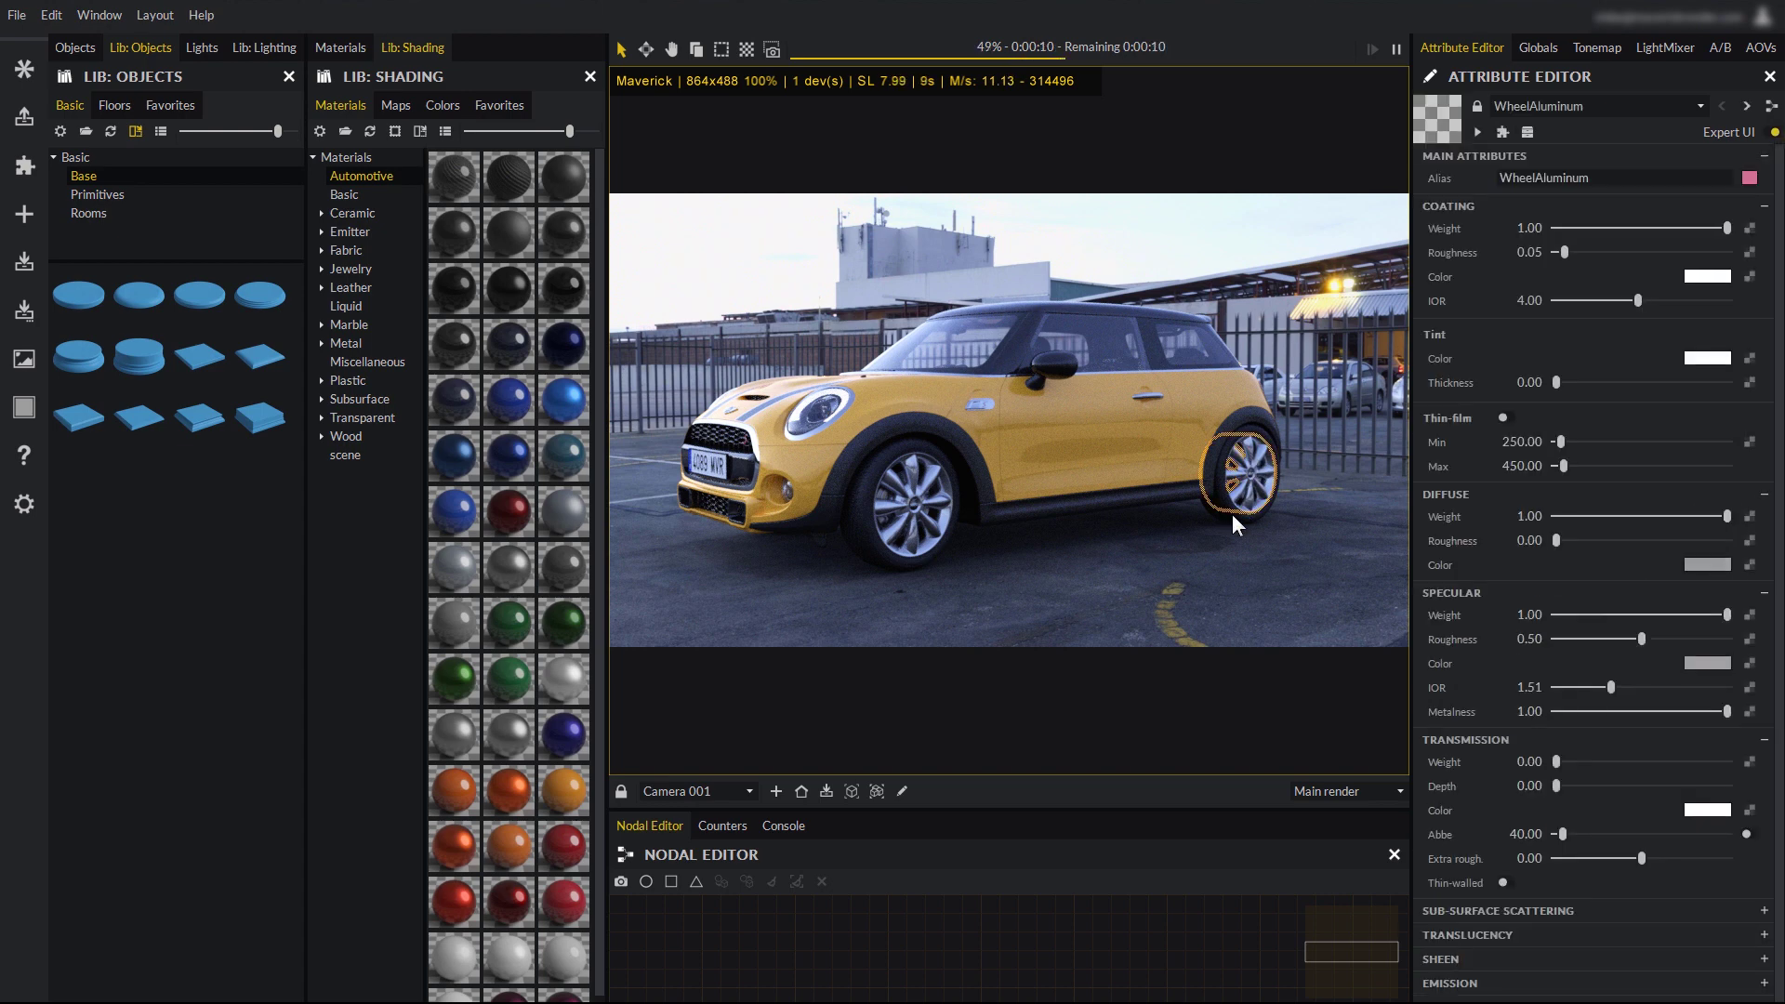
{"action": "left_click", "coordinate": [852, 792]}
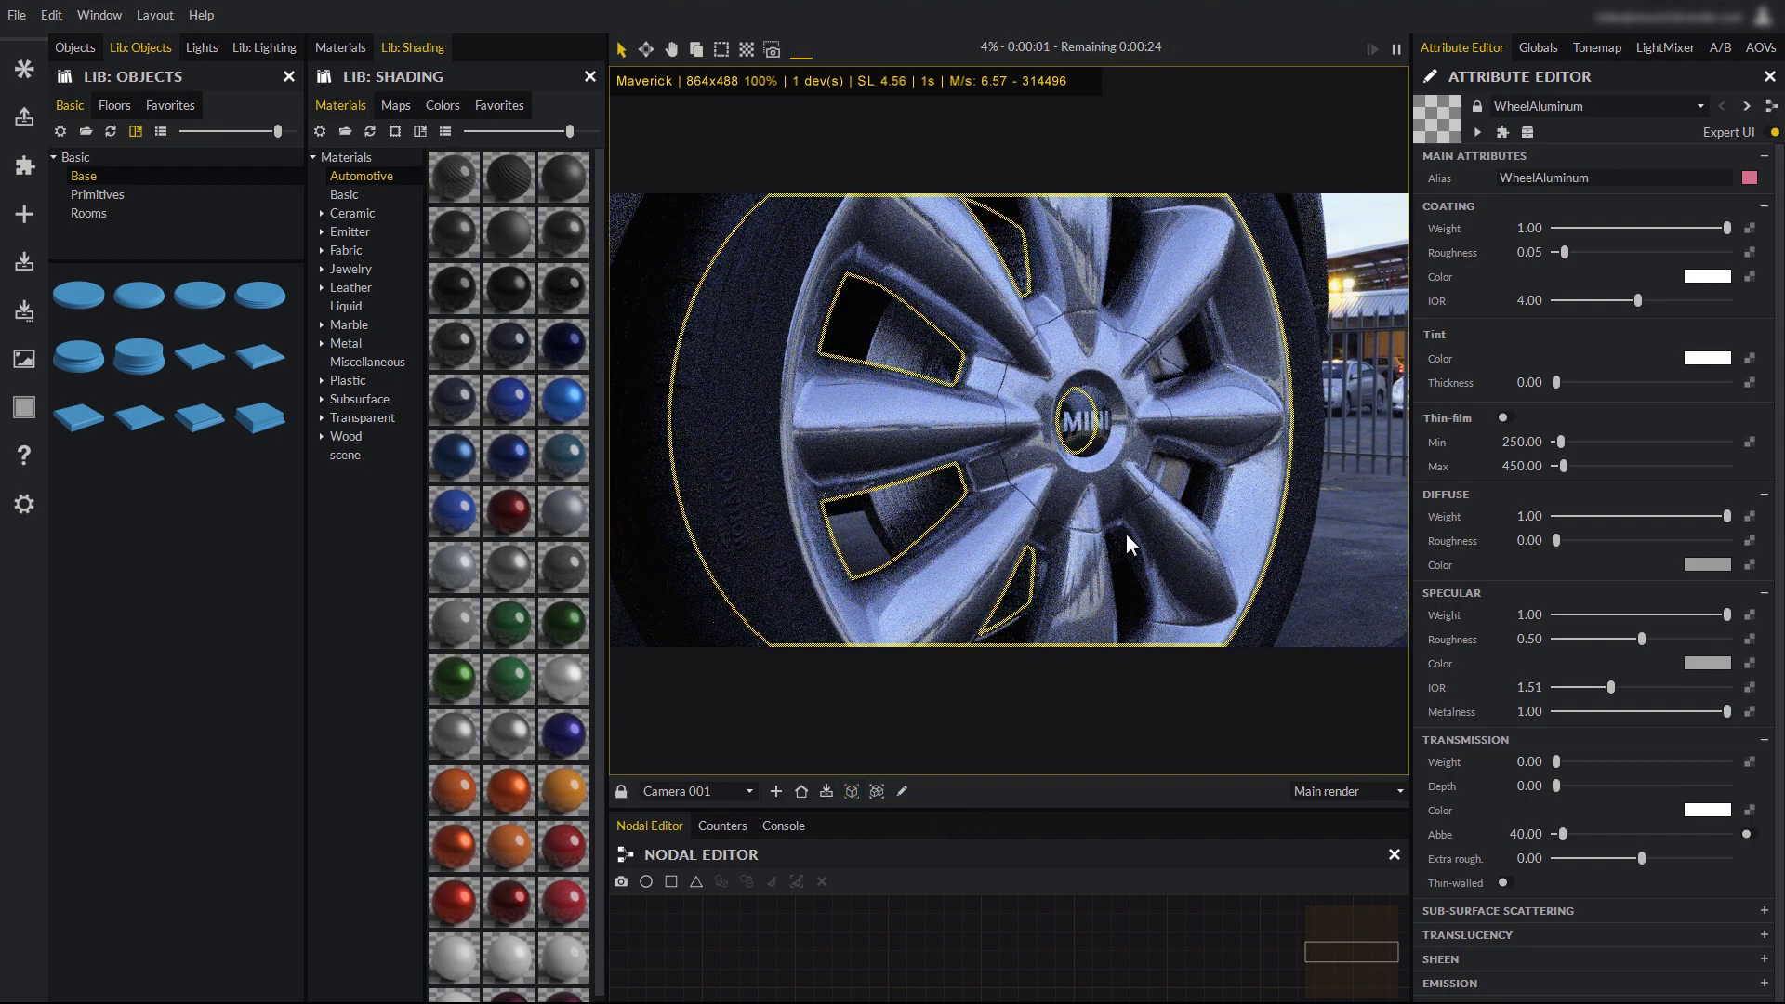
{"action": "left_click_drag", "start_coordinate": [1128, 544], "coordinate": [989, 549]}
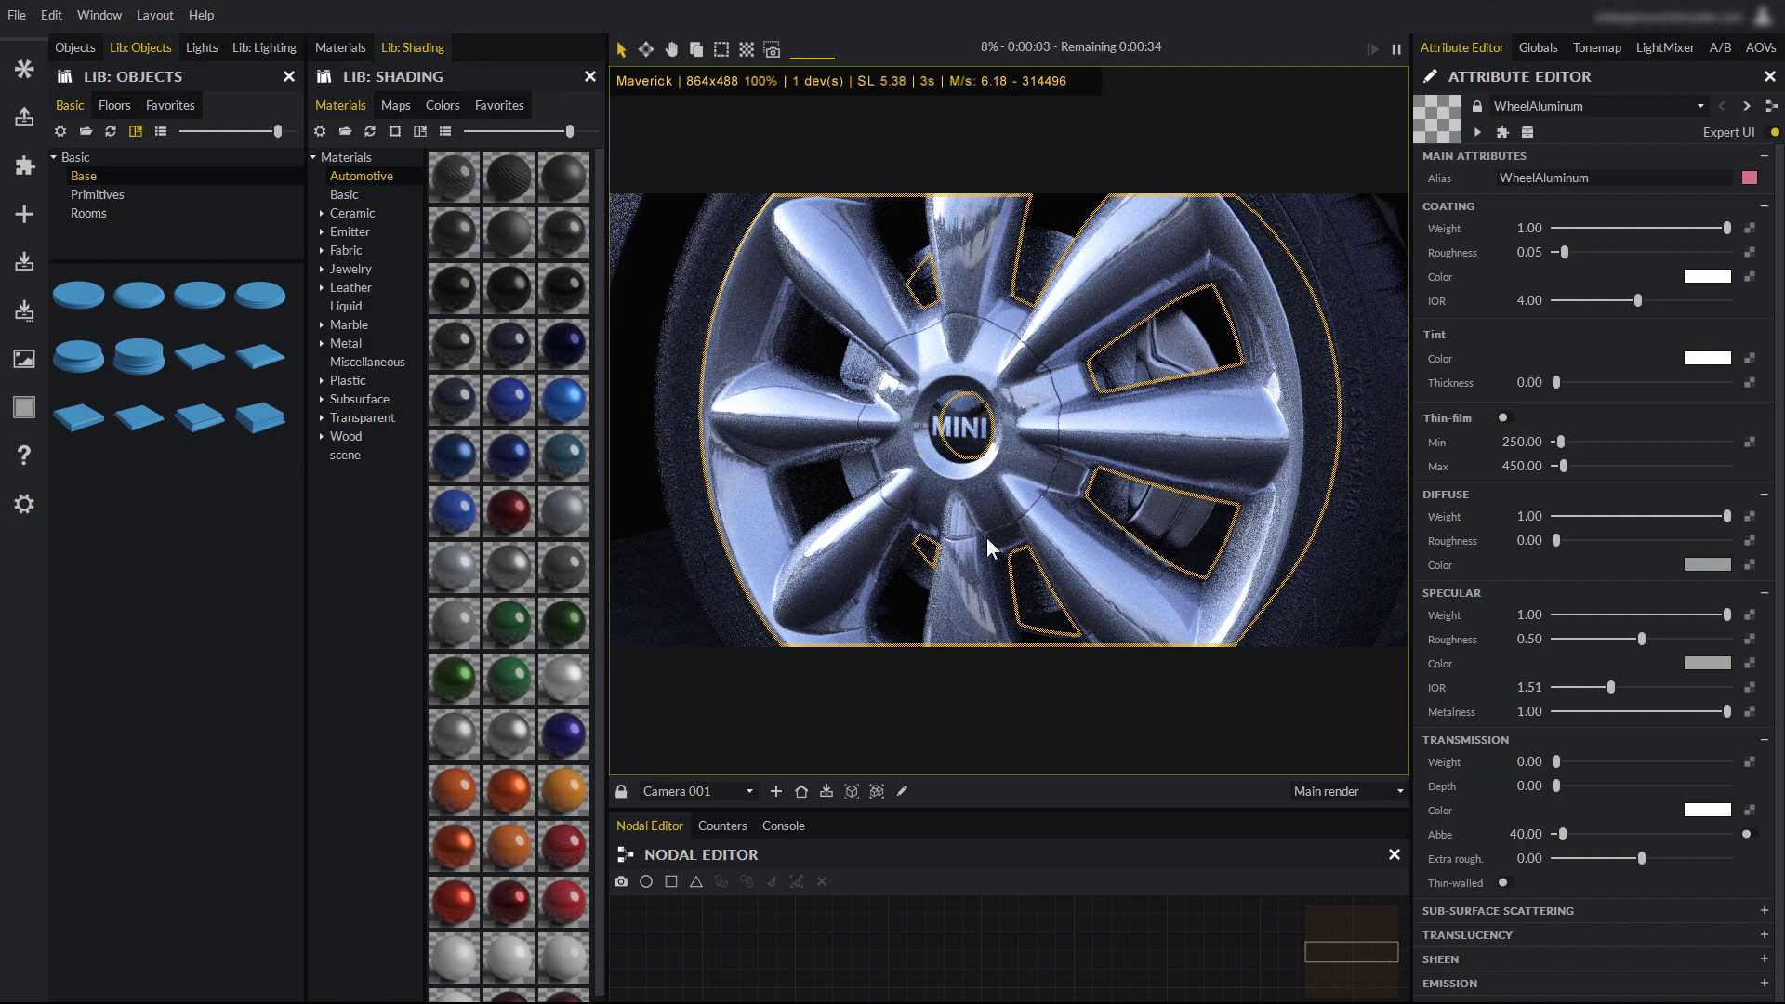
{"action": "left_click", "coordinate": [877, 792]}
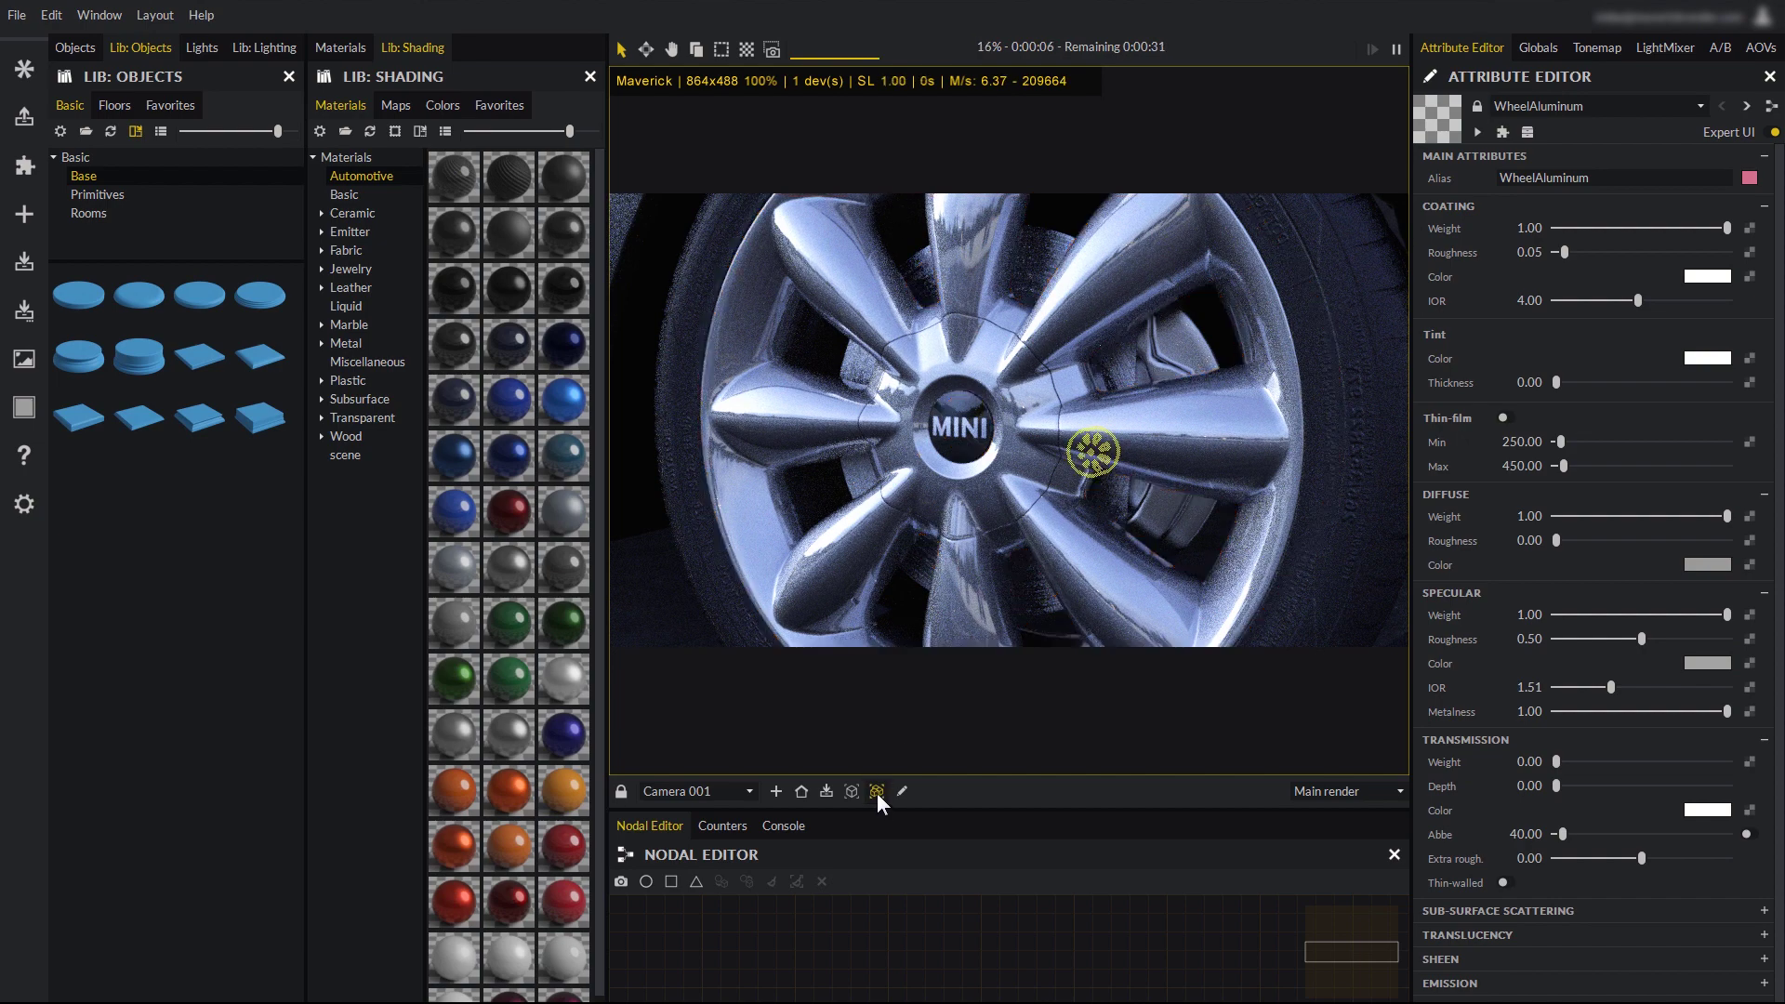
{"action": "left_click_drag", "start_coordinate": [917, 565], "coordinate": [1019, 545]}
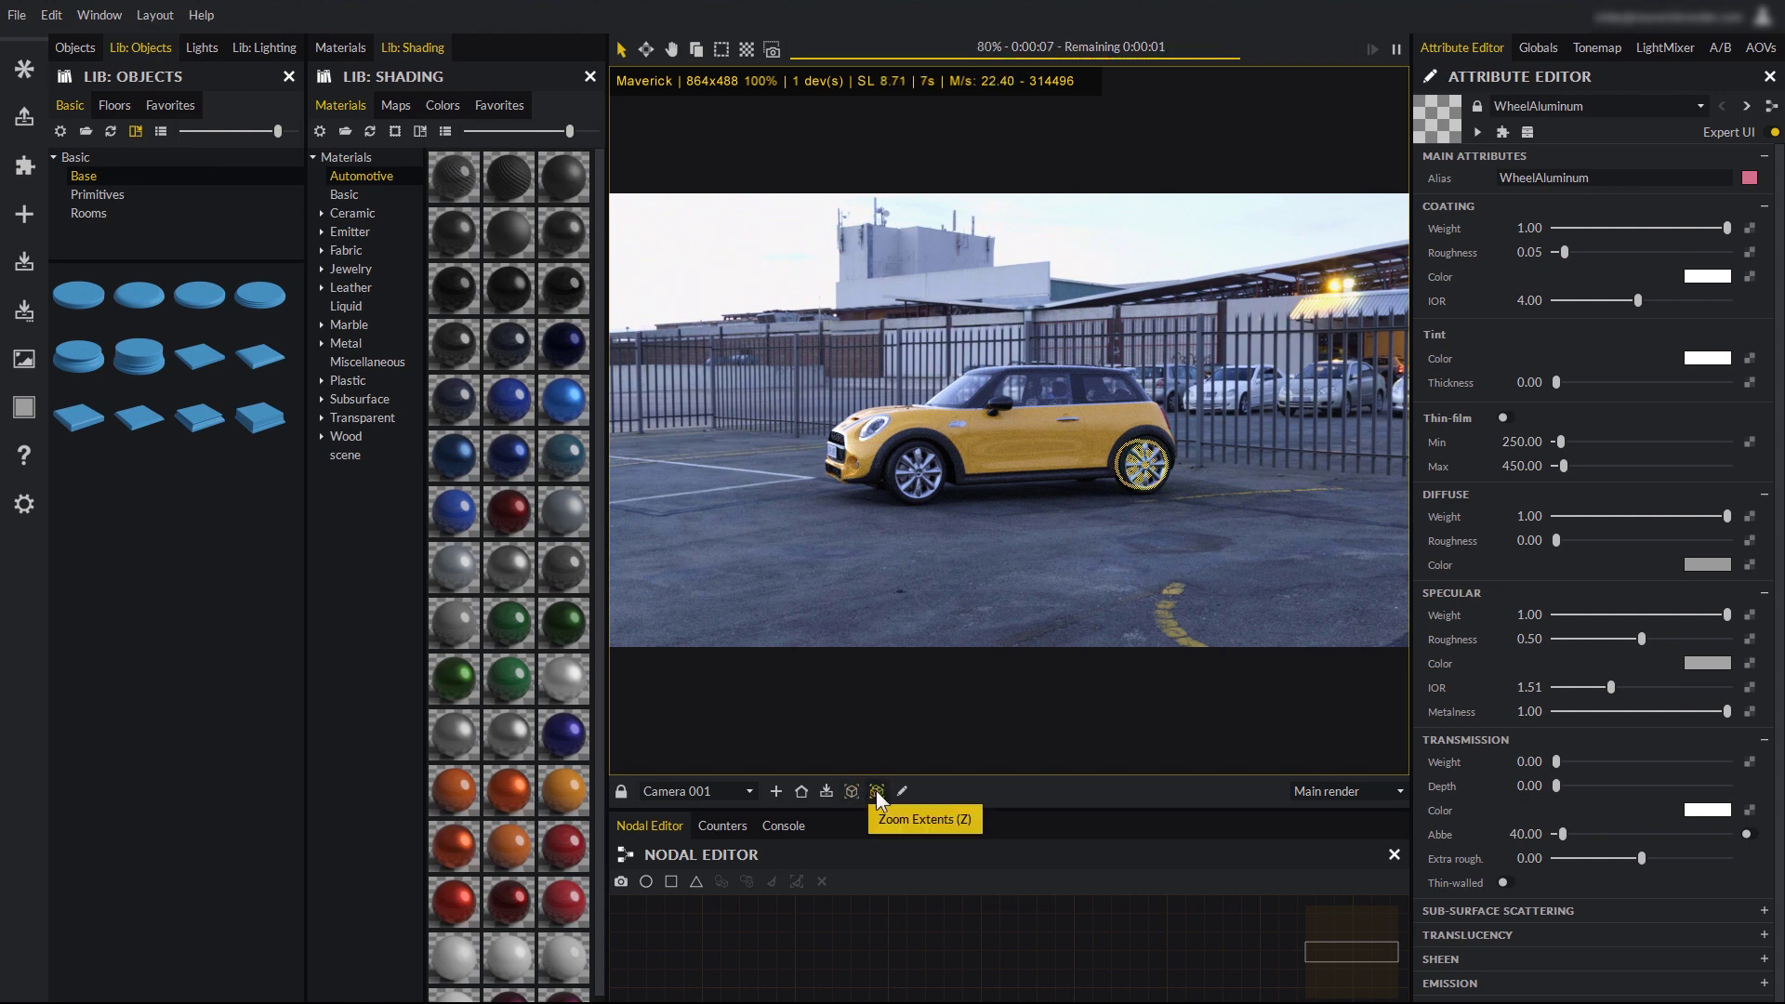
Focus on the front wheel, return to the wide shot, and select the CarPaint_Bands body
{"action": "double_click", "coordinate": [937, 475]}
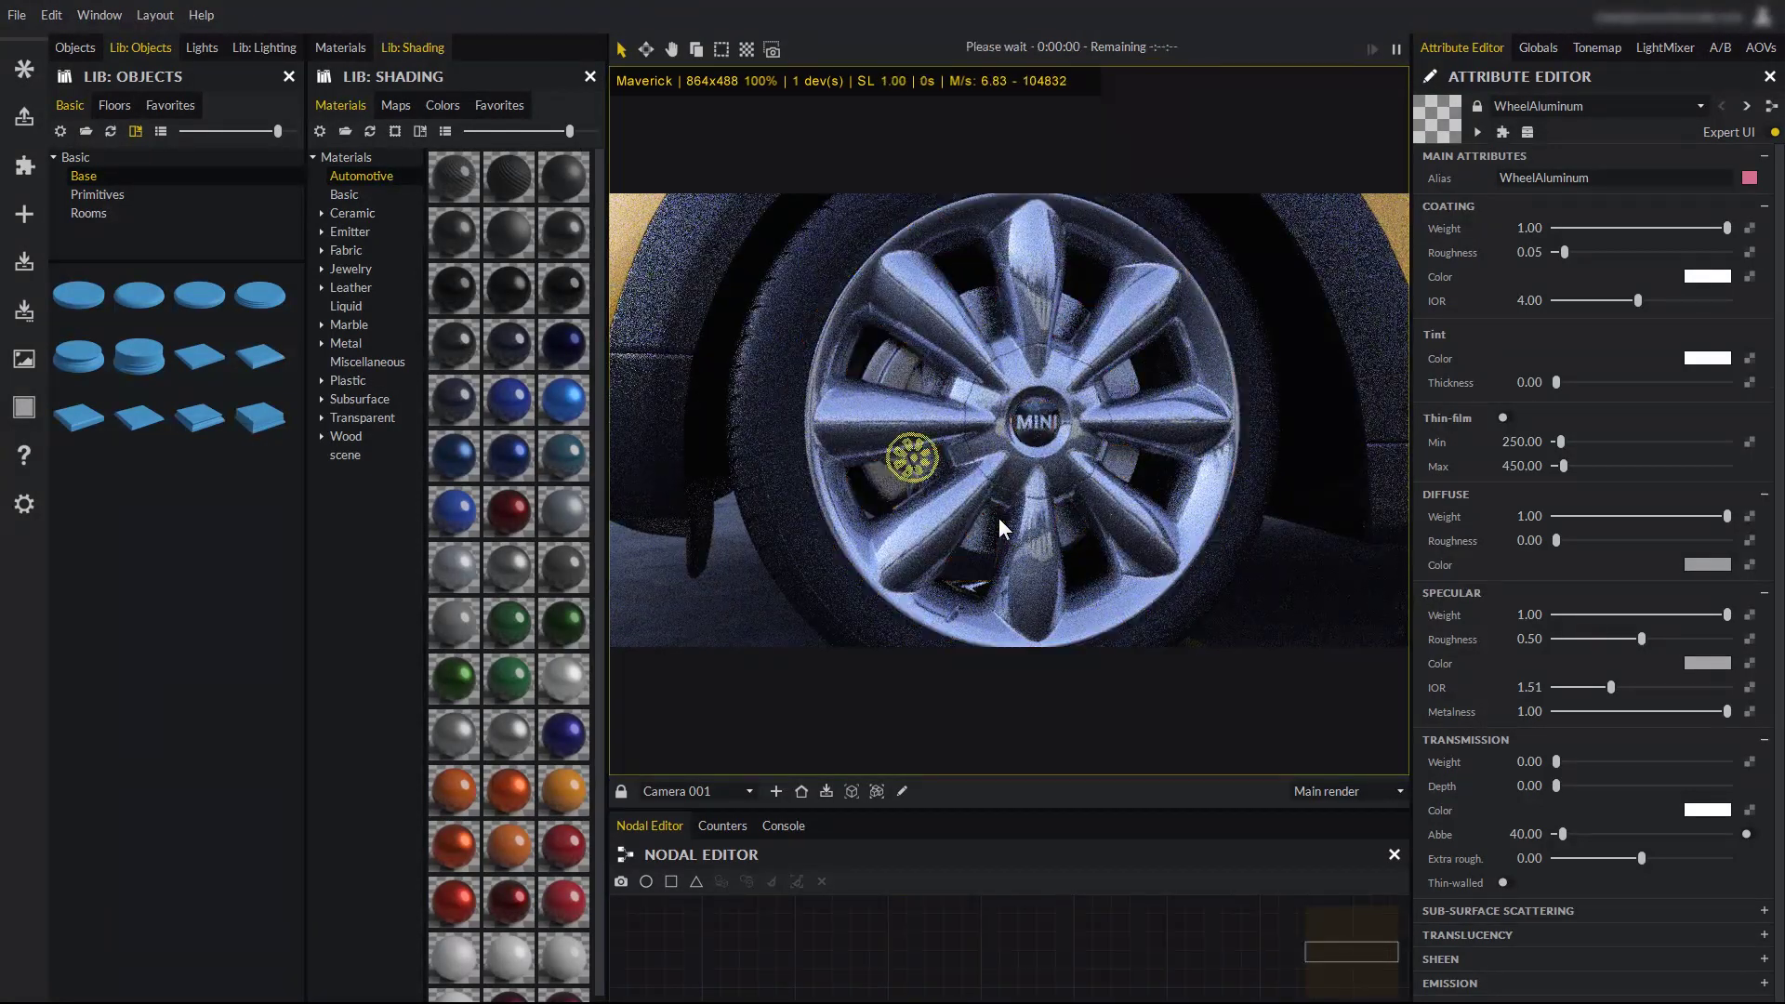
{"action": "key", "text": "ctrl+z"}
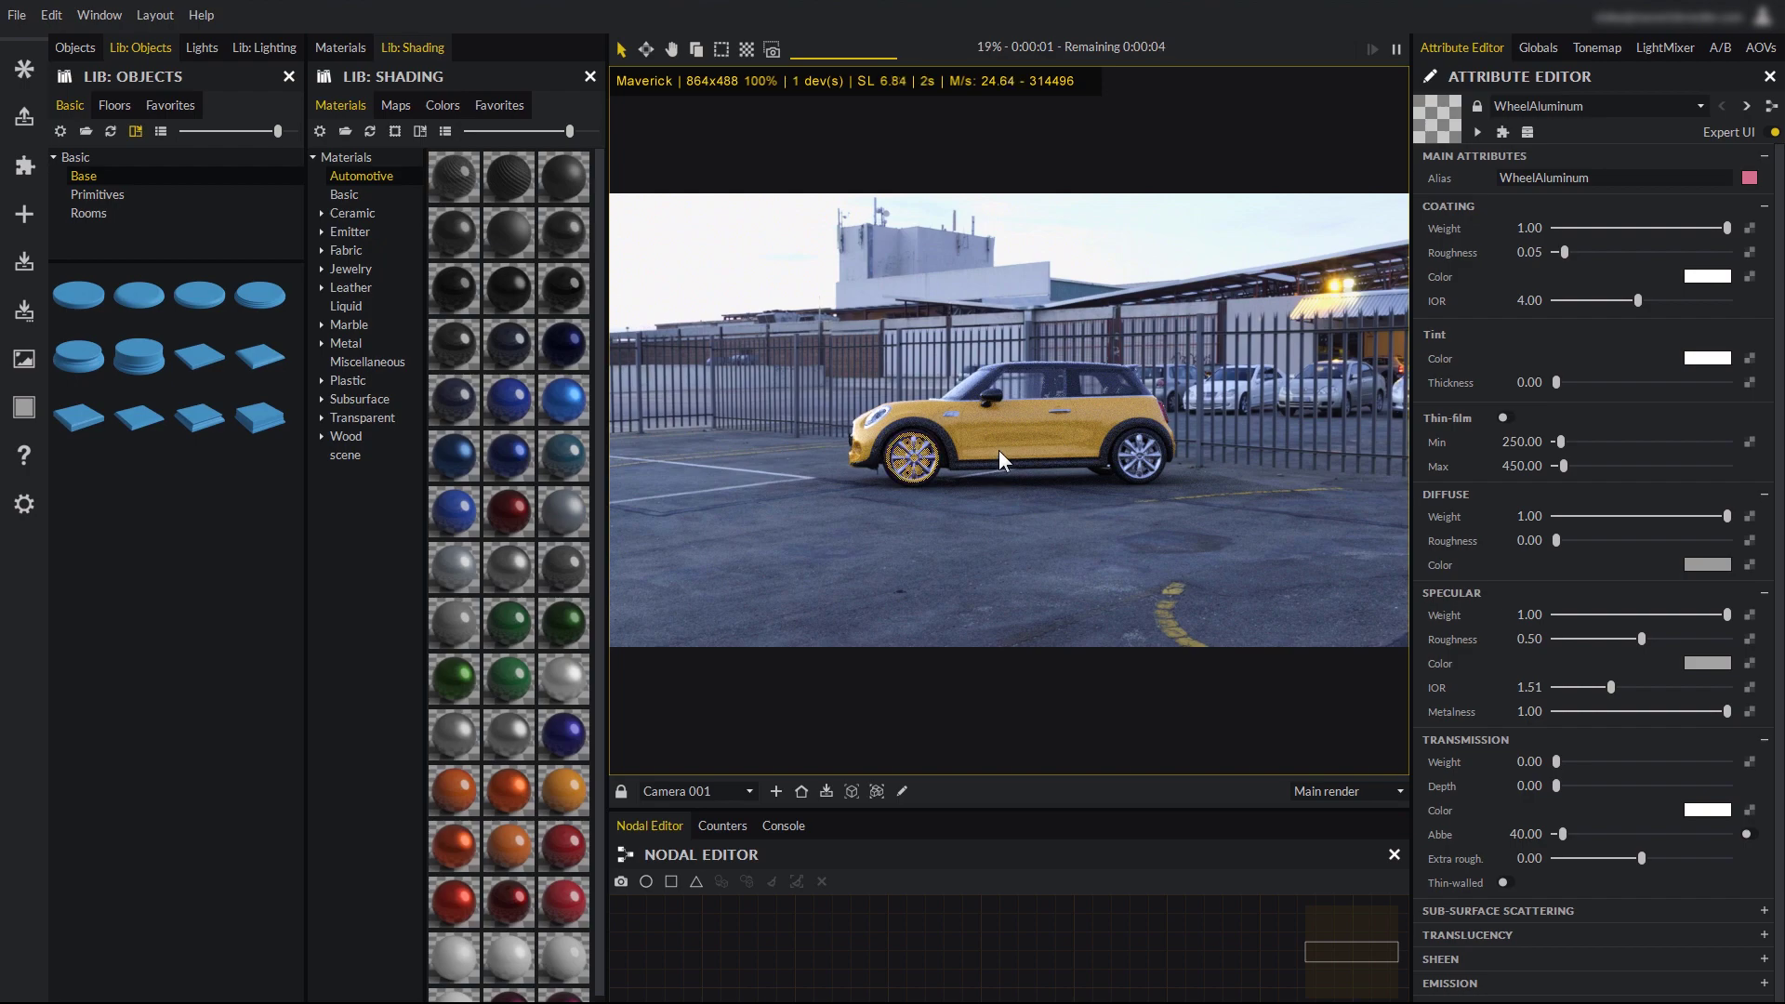
{"action": "left_click", "coordinate": [991, 477]}
{"action": "left_click_drag", "start_coordinate": [990, 480], "coordinate": [1025, 534]}
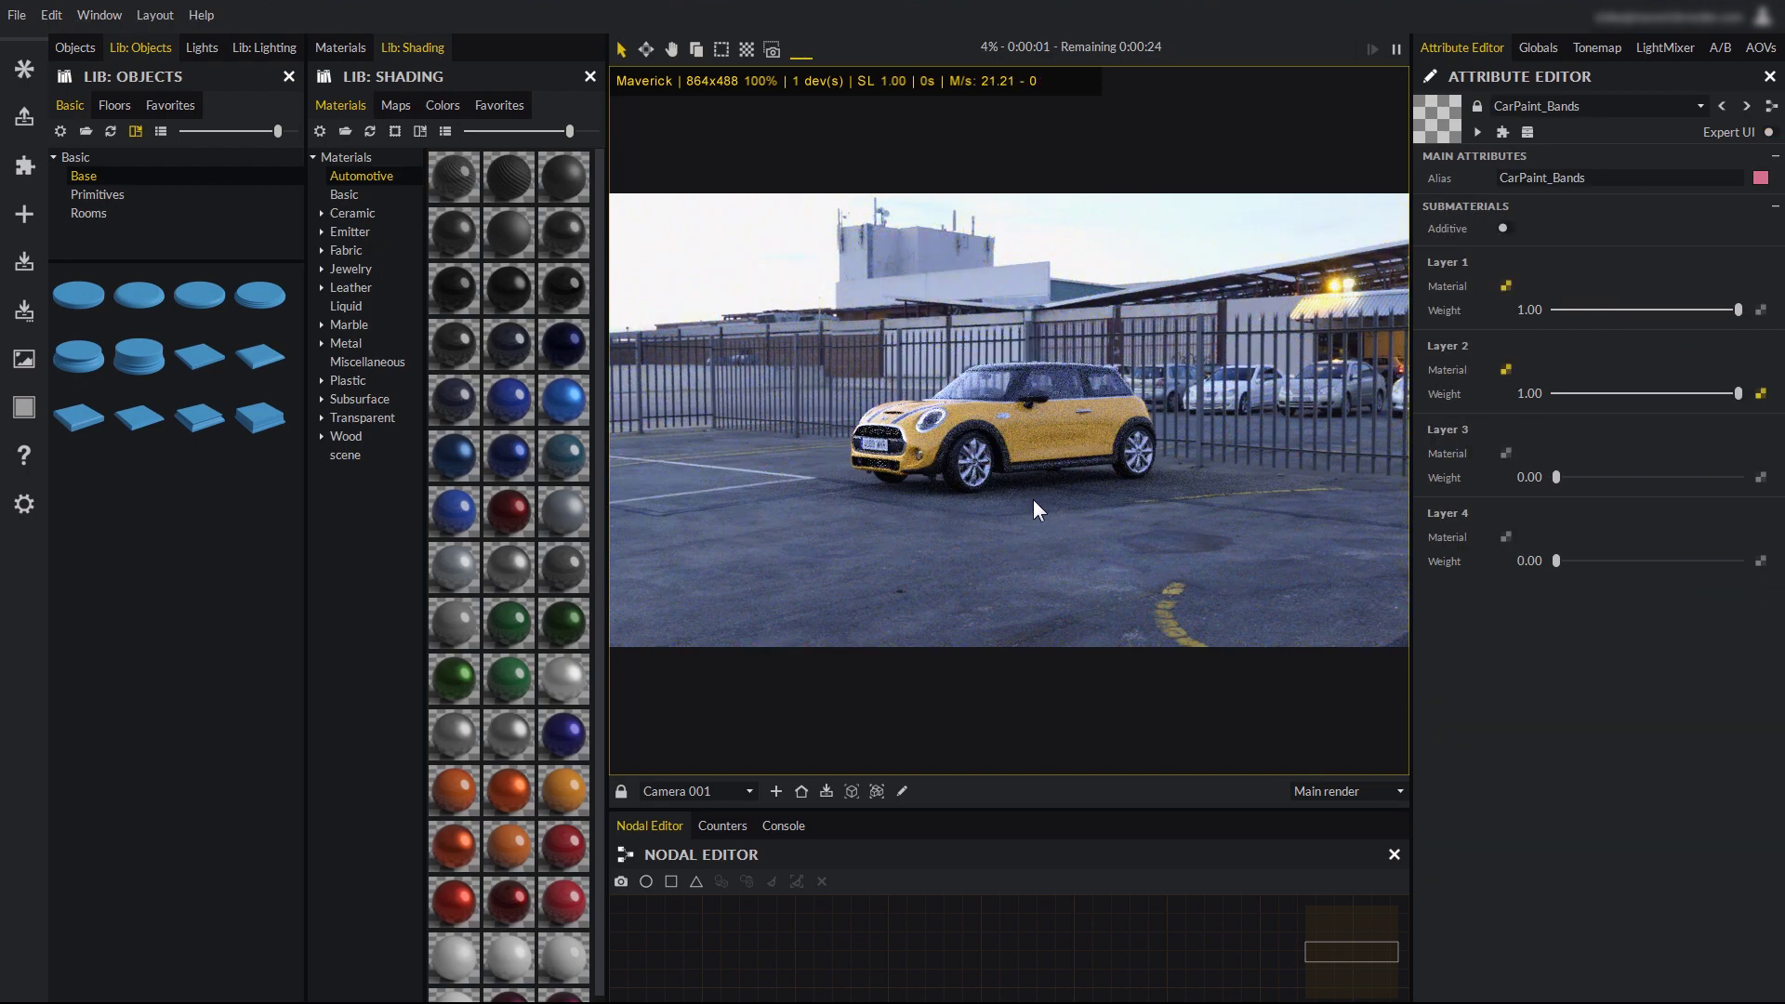
{"action": "scroll", "coordinate": [1009, 465], "scroll_direction": "up", "scroll_amount": 5}
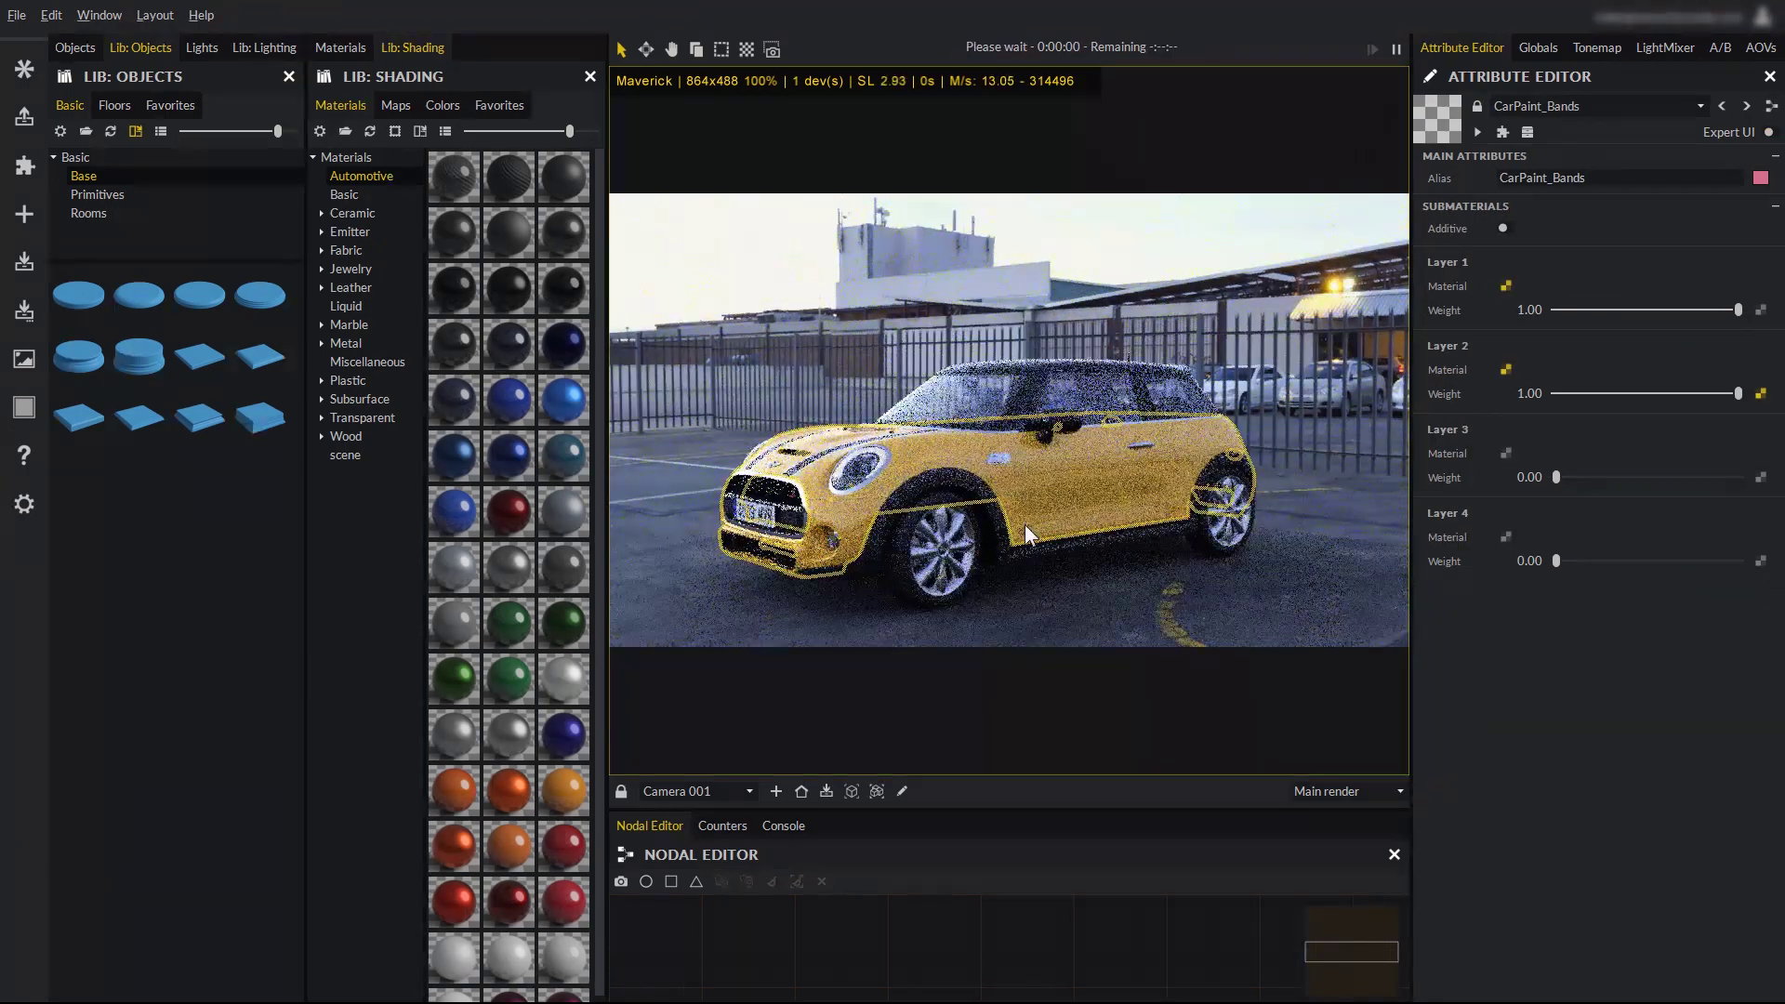
{"action": "left_click_drag", "start_coordinate": [1025, 530], "coordinate": [1001, 520]}
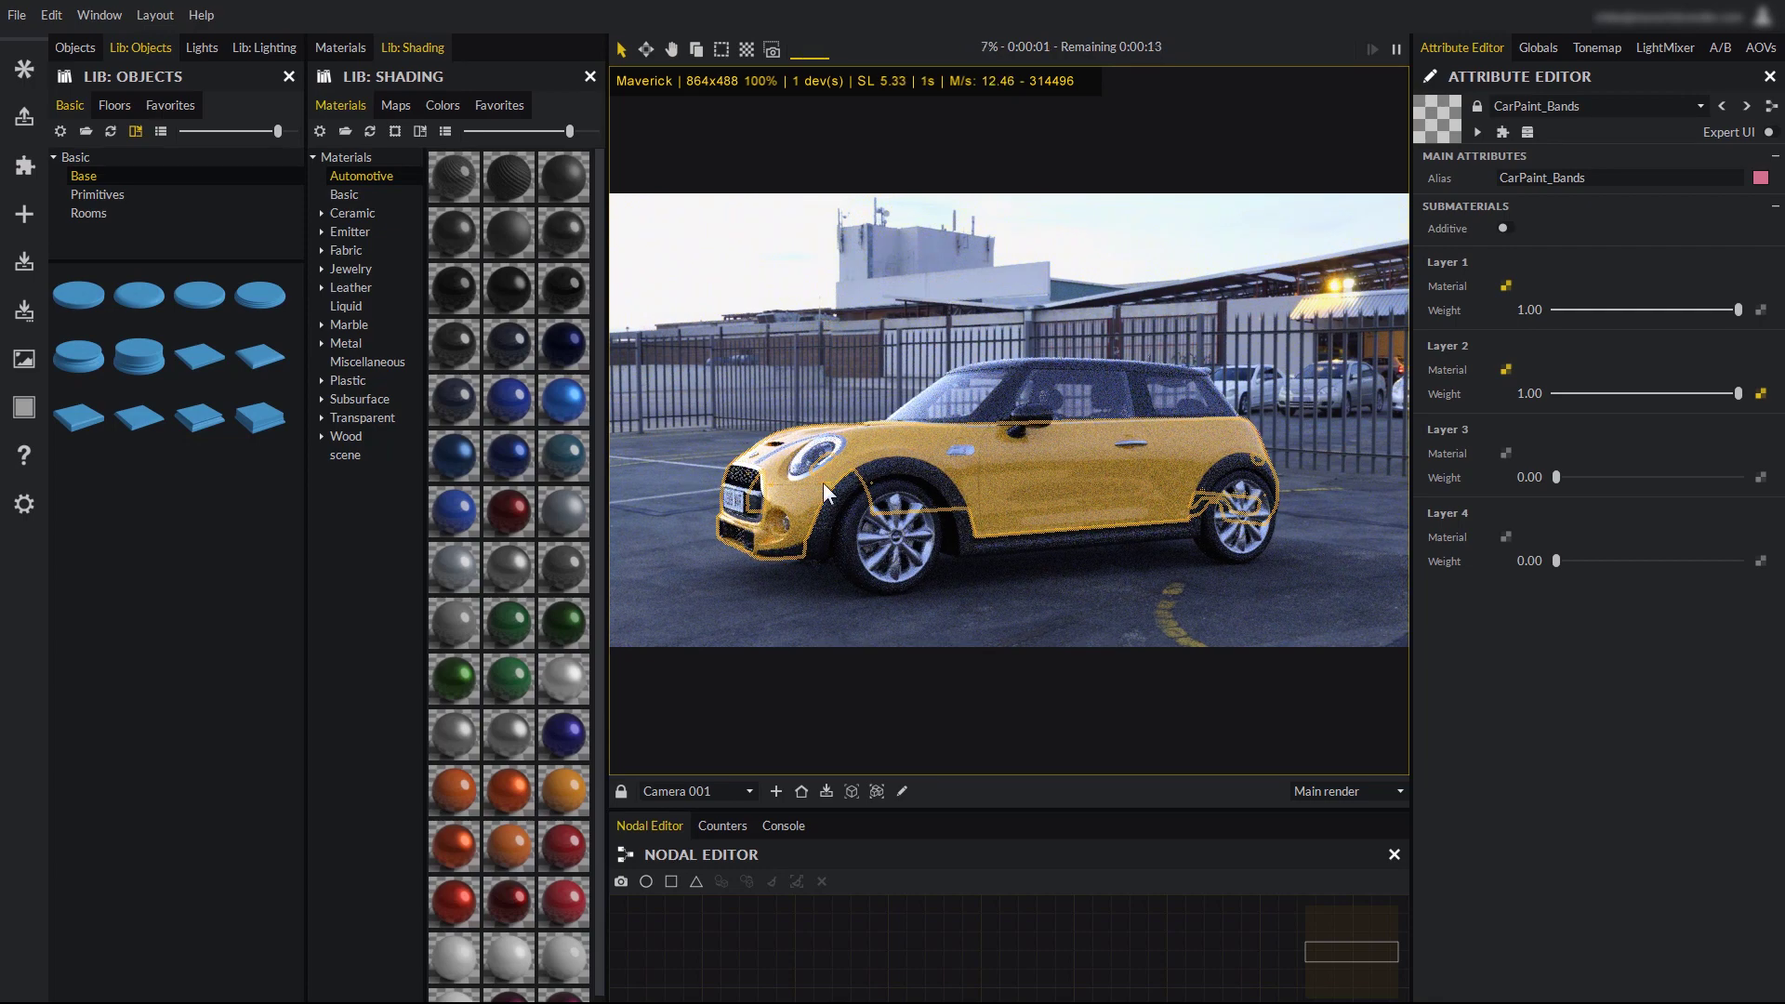
Select the front wheel's WheelAluminum material and pull back to frame the whole car
{"action": "left_click", "coordinate": [896, 505]}
{"action": "scroll", "coordinate": [1034, 584], "scroll_direction": "up", "scroll_amount": 3}
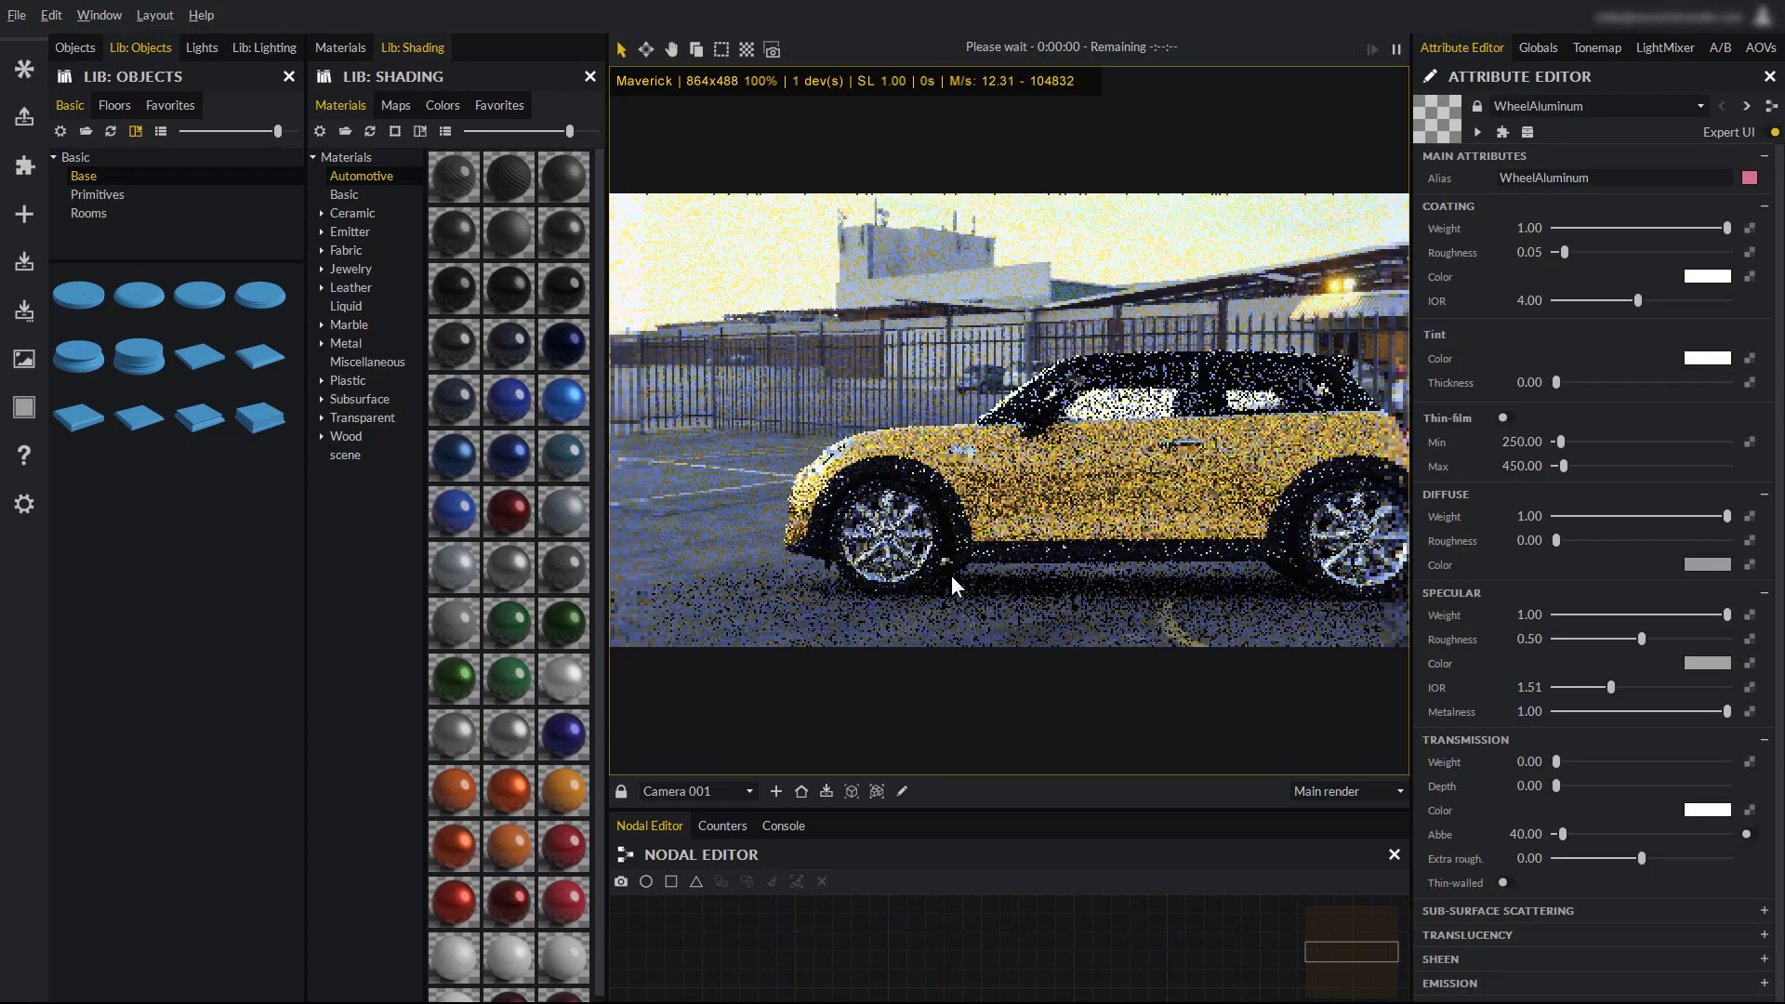
{"action": "scroll", "coordinate": [986, 532], "scroll_direction": "down", "scroll_amount": 3}
{"action": "left_click_drag", "start_coordinate": [986, 531], "coordinate": [1023, 514]}
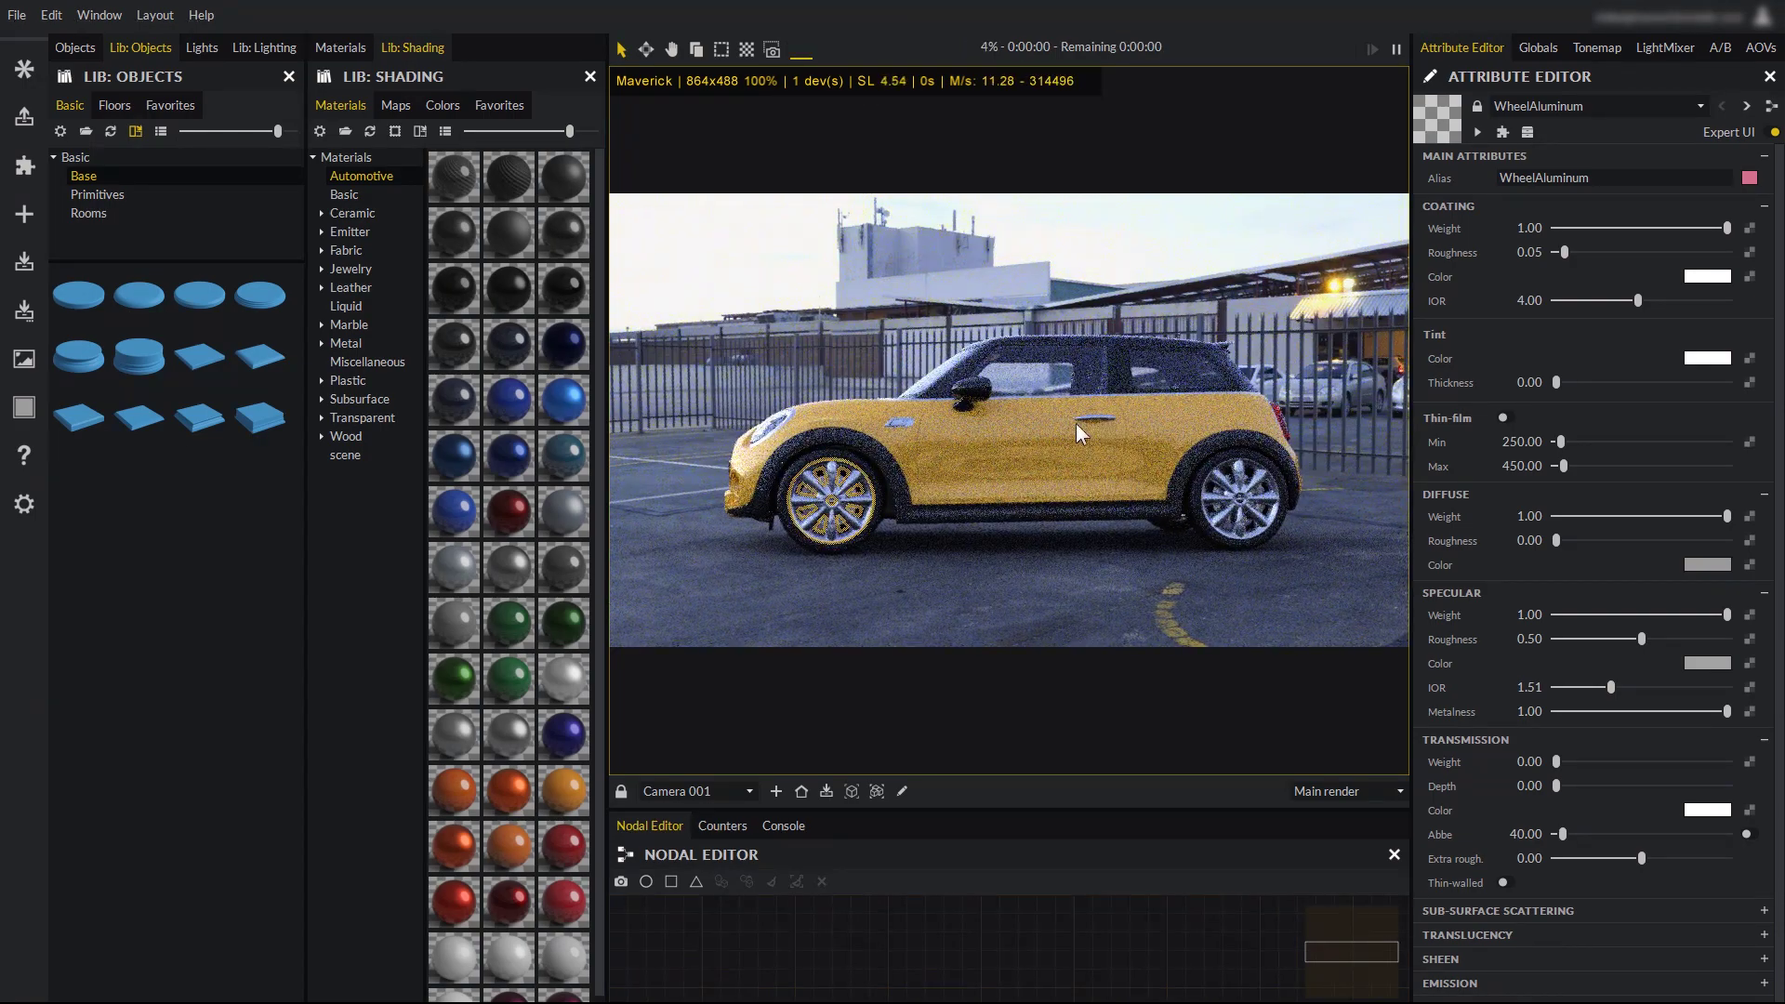
Set the Render outline preference to Mute selection, then orbit to a front three-quarter view
{"action": "left_click", "coordinate": [24, 504]}
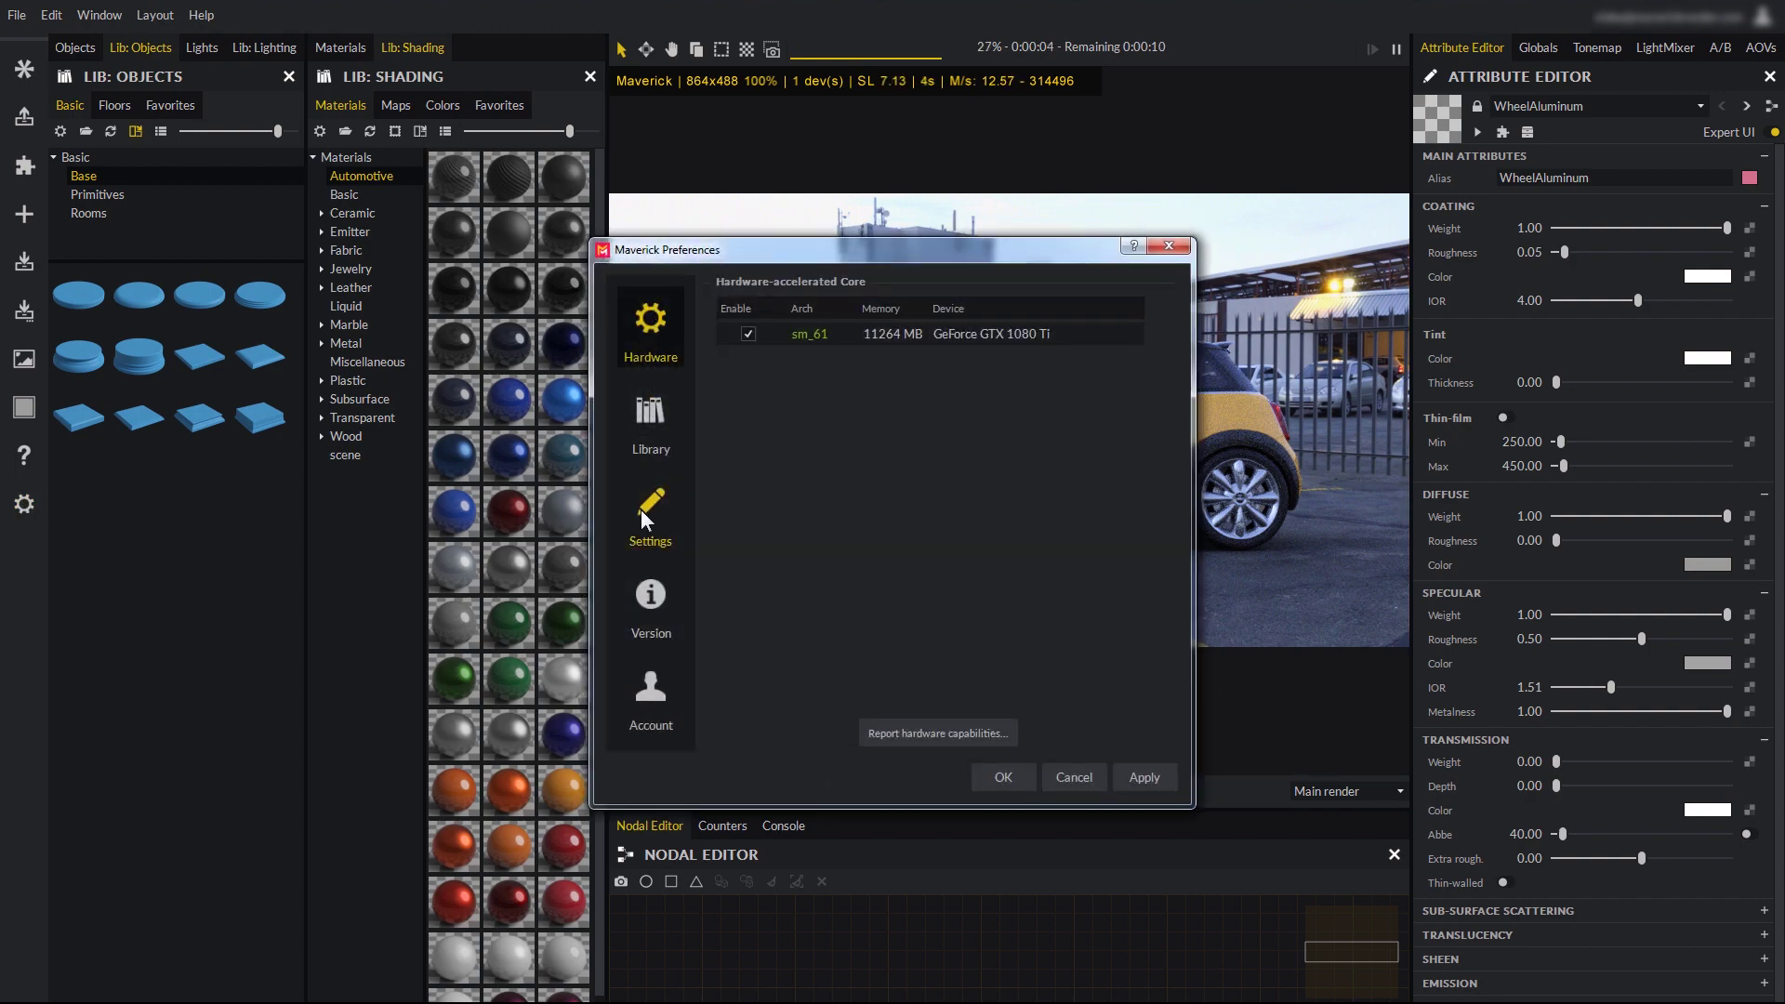
{"action": "left_click", "coordinate": [645, 516]}
{"action": "left_click", "coordinate": [889, 333]}
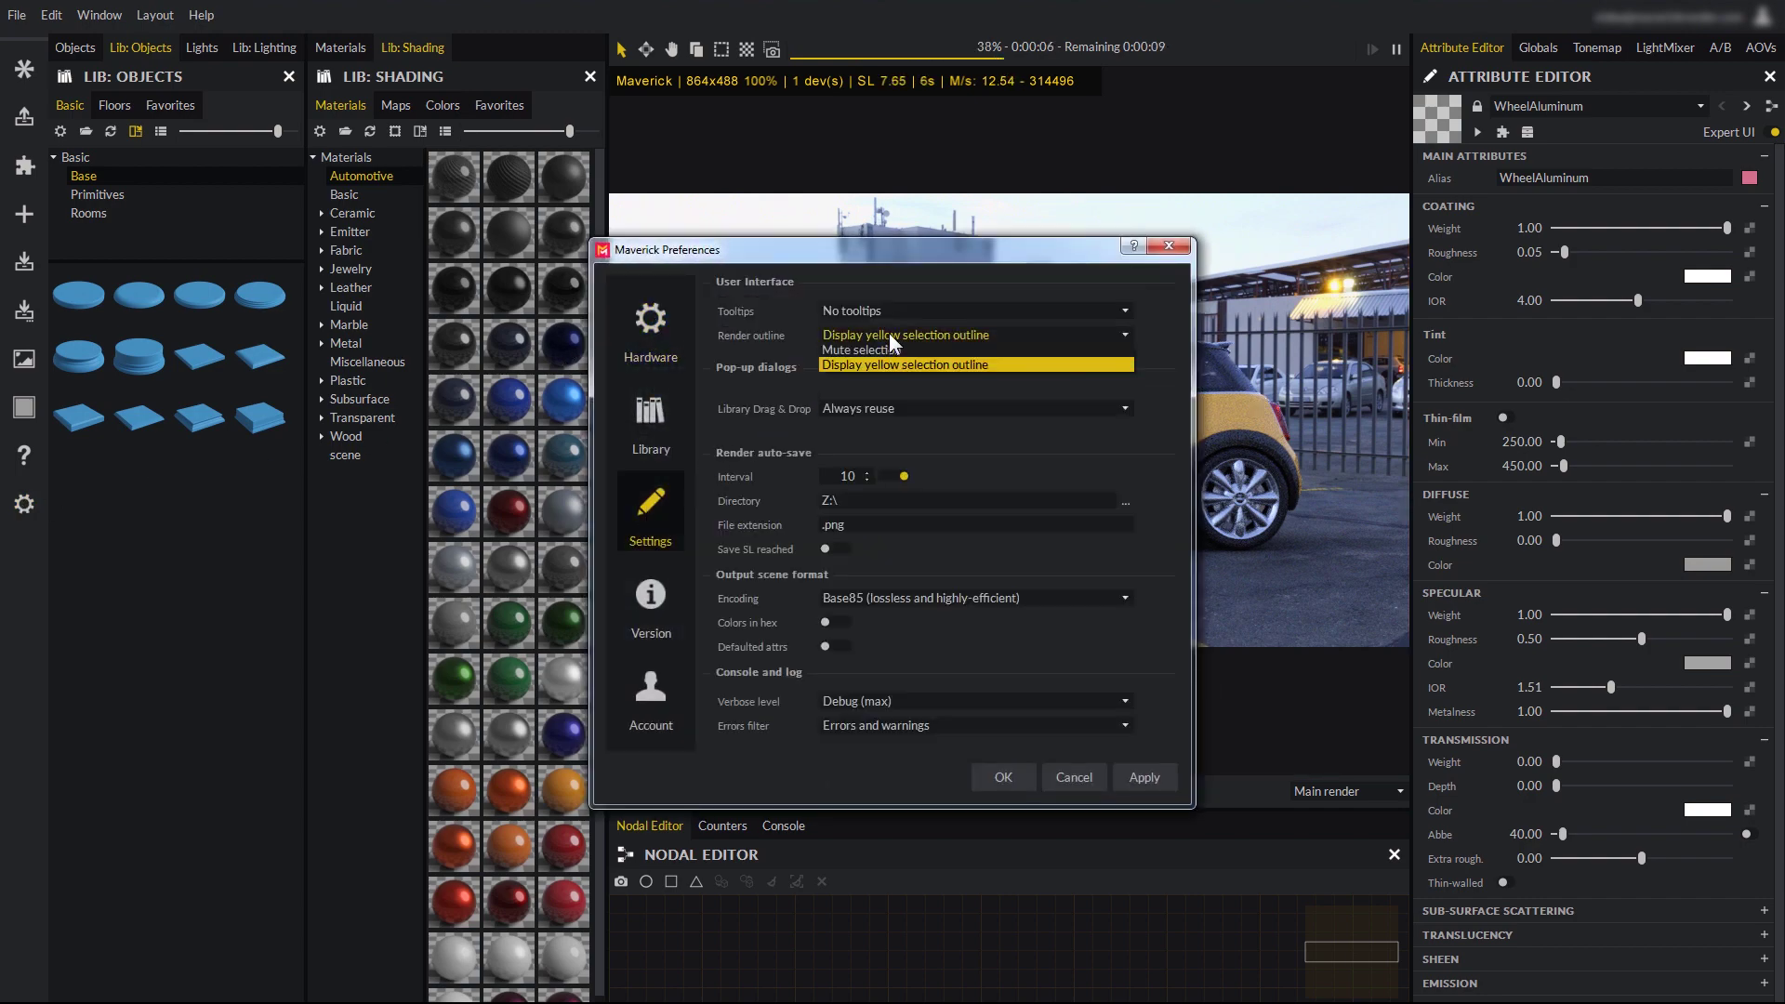
{"action": "left_click", "coordinate": [872, 349]}
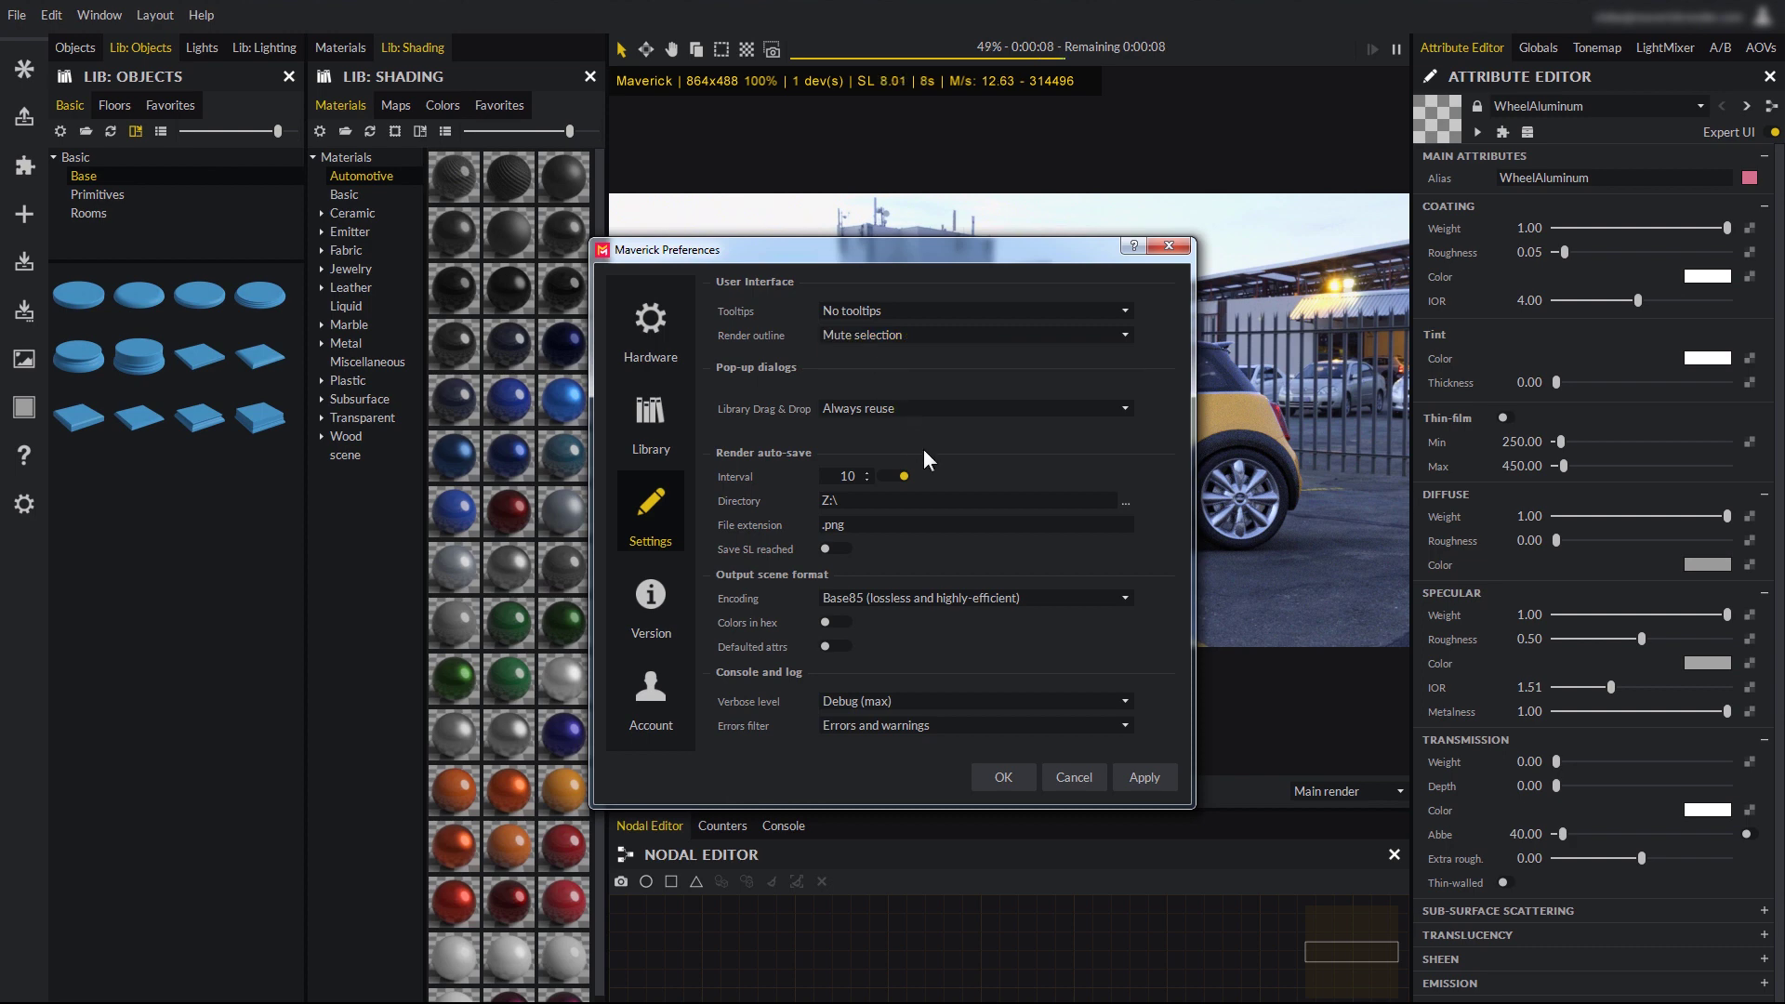
{"action": "left_click", "coordinate": [1004, 777]}
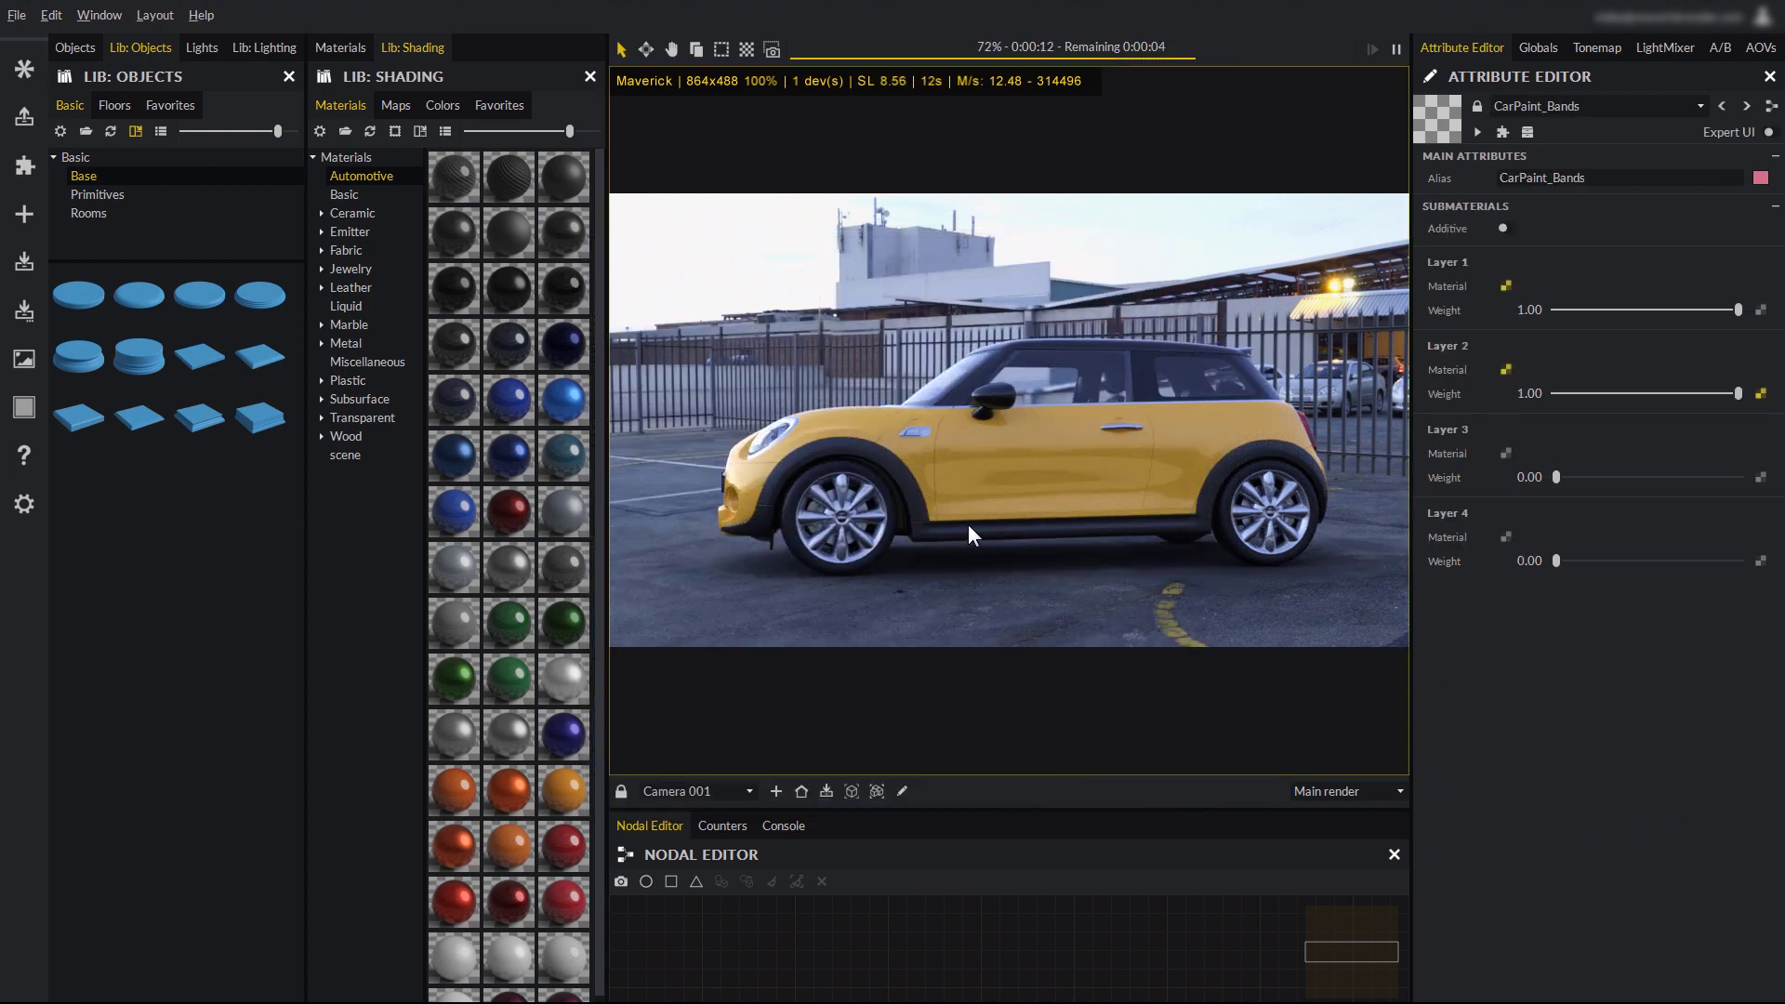
{"action": "middle_click_drag", "start_coordinate": [968, 522], "coordinate": [1009, 519]}
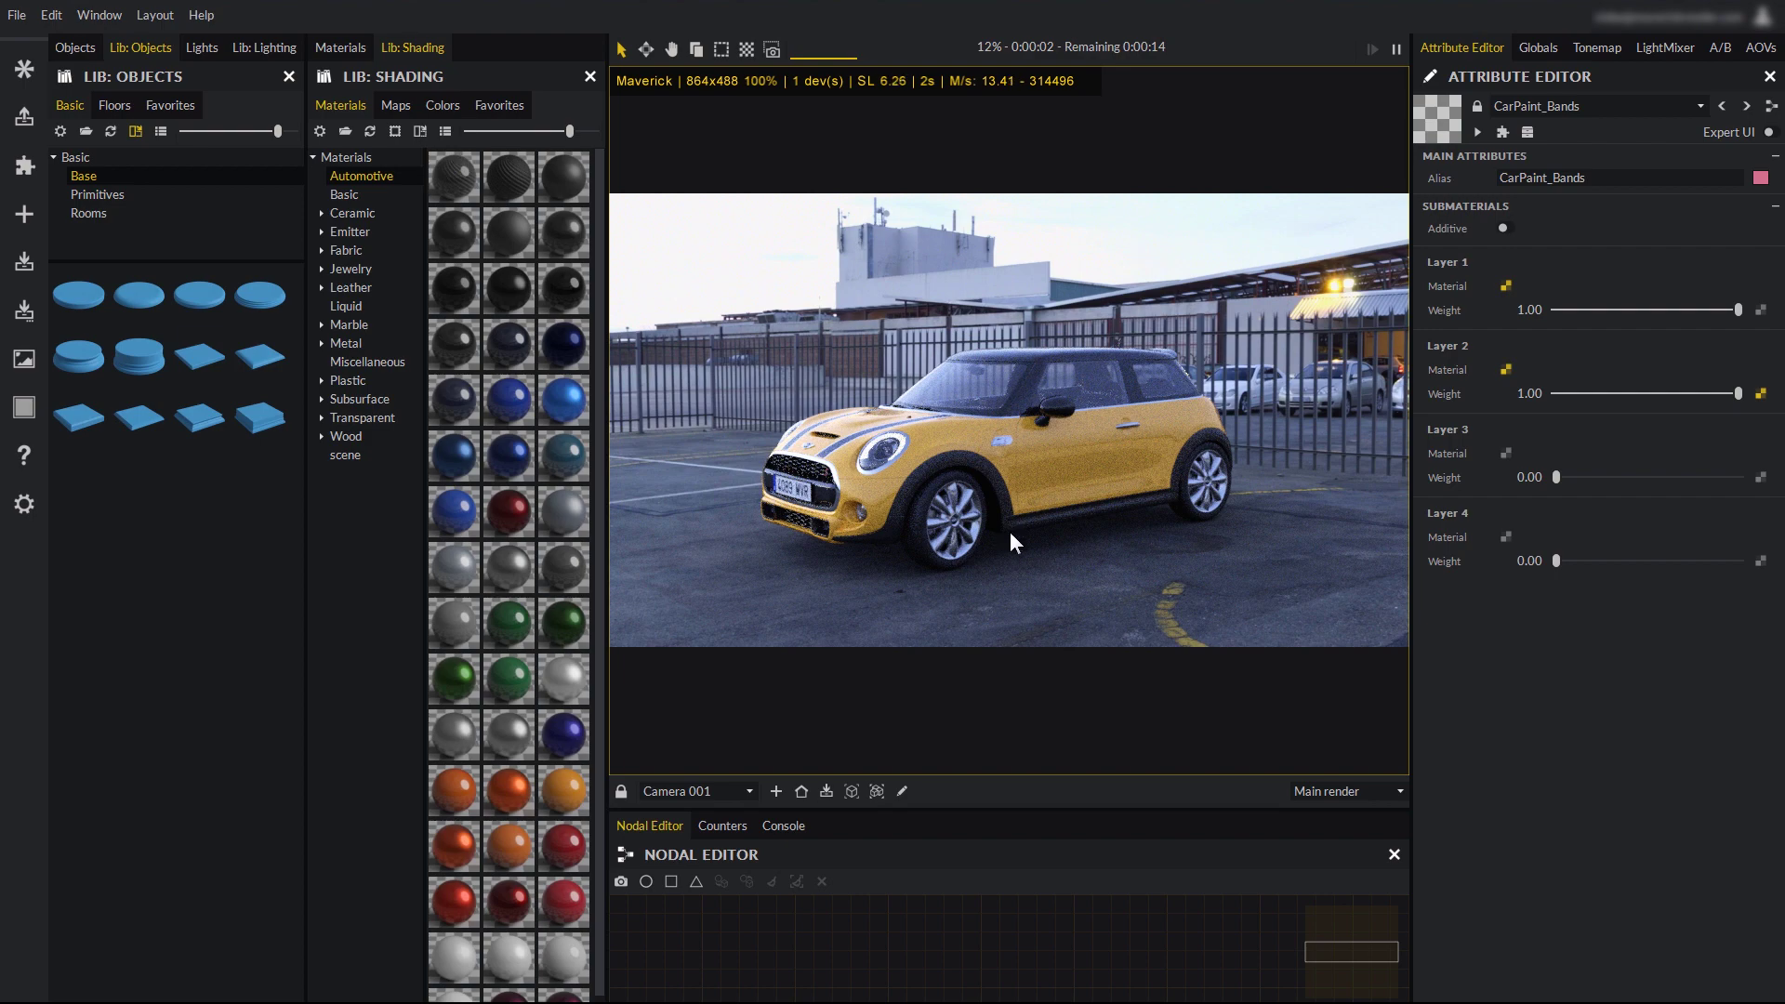
{"action": "middle_click_drag", "start_coordinate": [1010, 531], "coordinate": [999, 543]}
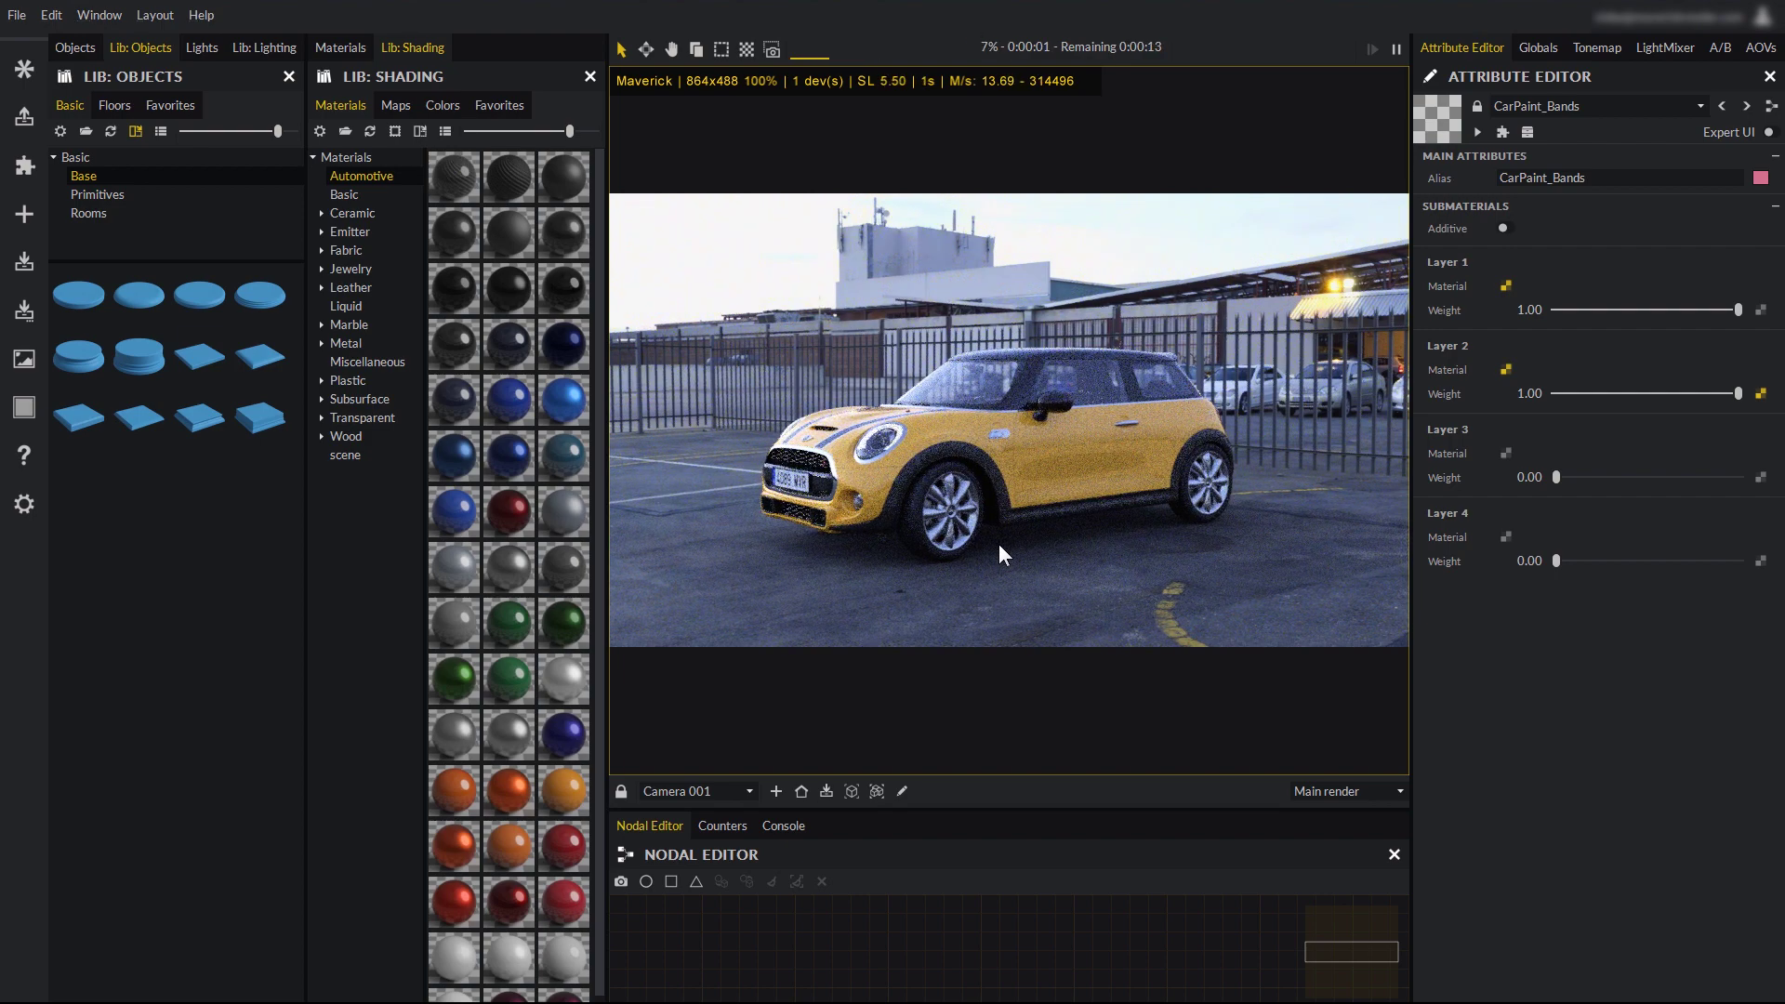